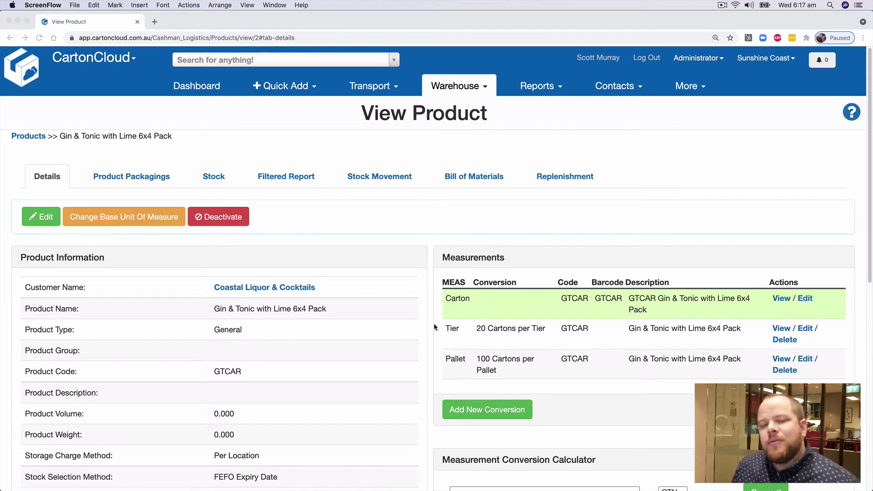
# Set Replenishment Active to Yes on the product's Replenishment tab.
pyautogui.click(561, 179)
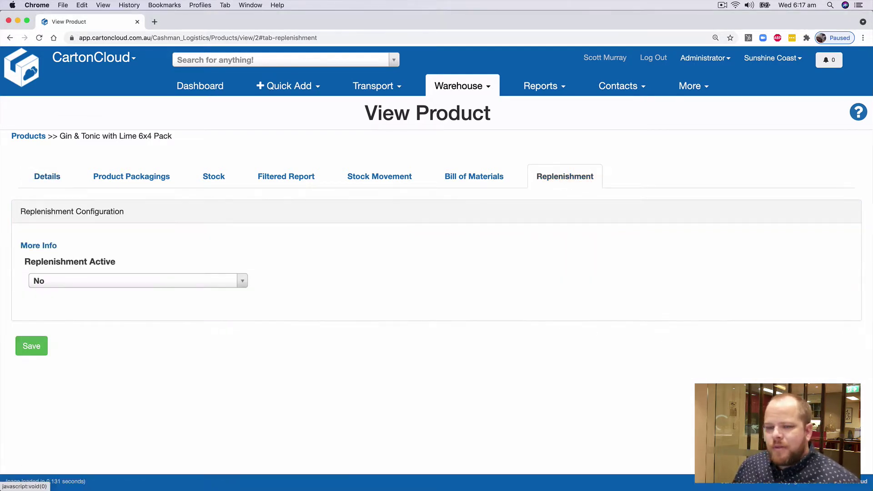
pyautogui.click(78, 288)
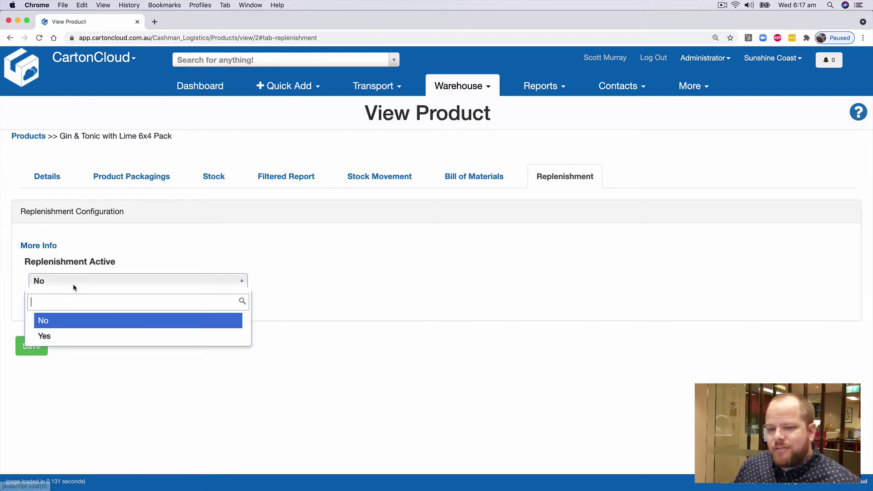
pyautogui.click(86, 335)
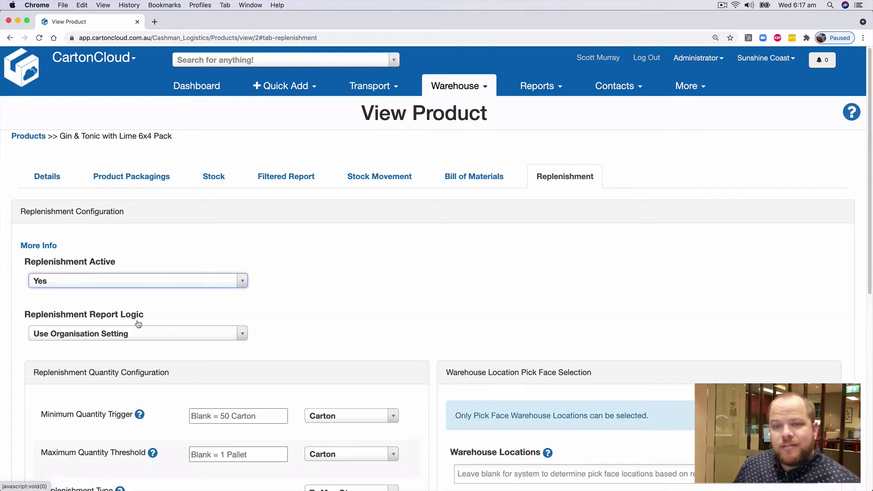
pyautogui.scroll(-2, 309, 249)
pyautogui.scroll(-1, 300, 246)
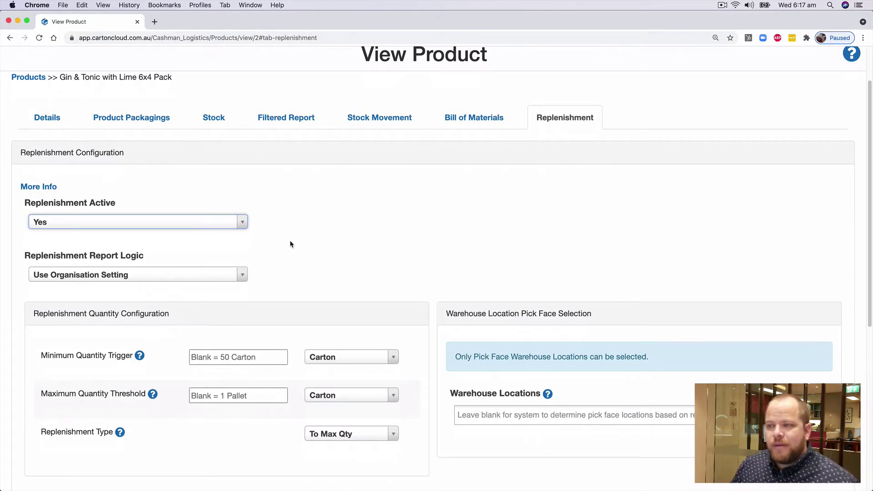
pyautogui.scroll(-1, 291, 241)
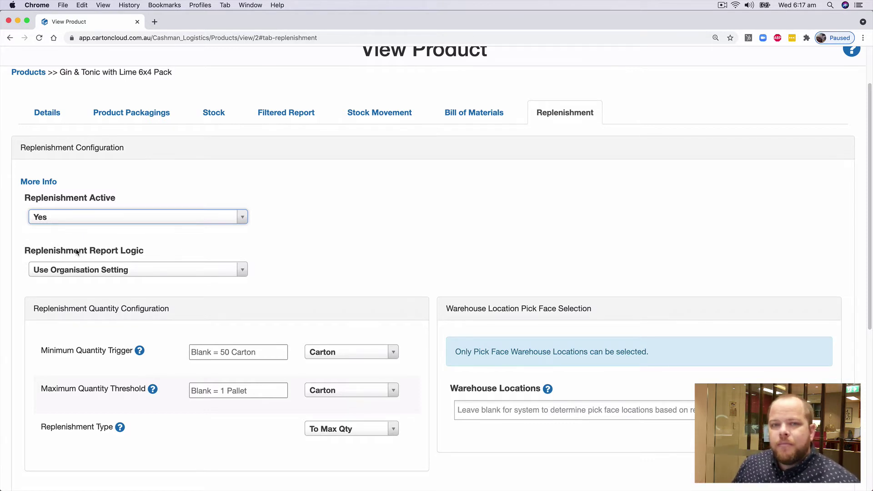
pyautogui.click(88, 272)
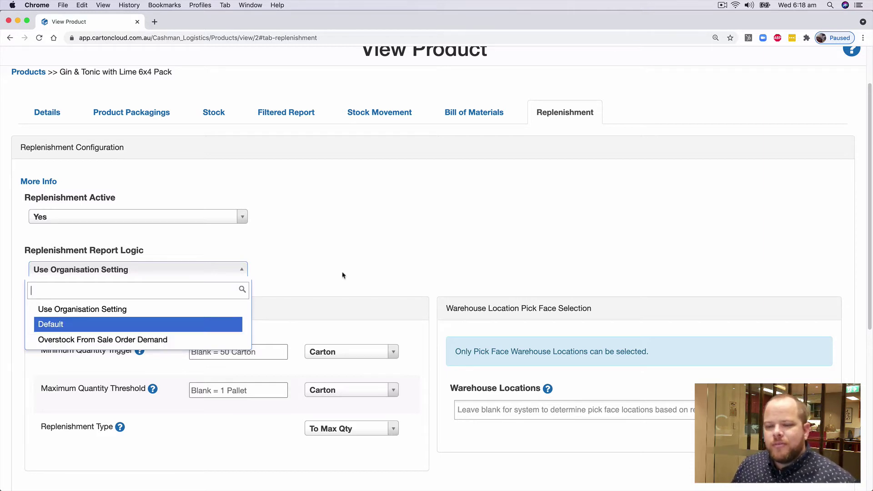
pyautogui.click(355, 259)
pyautogui.scroll(-3, 350, 259)
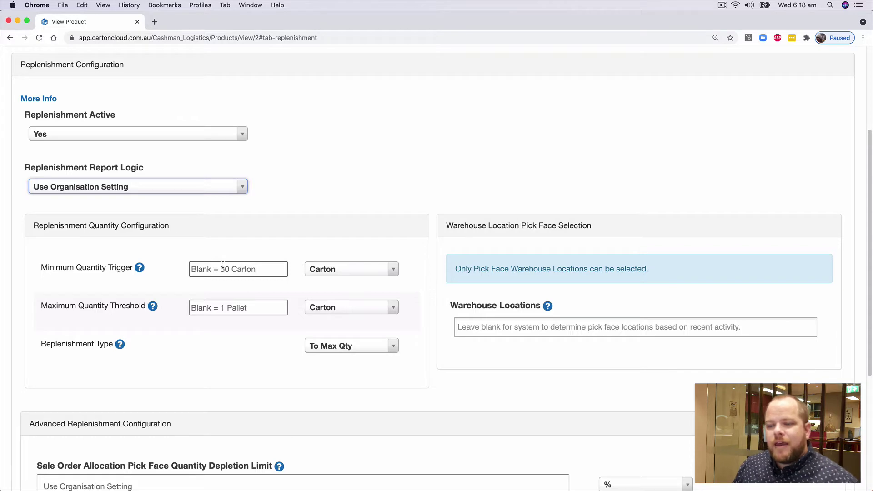
pyautogui.scroll(4, 216, 262)
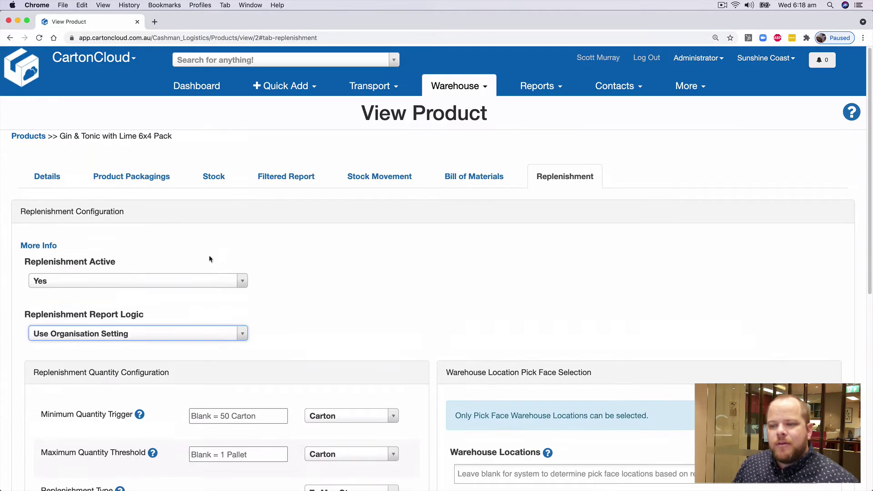
pyautogui.click(57, 182)
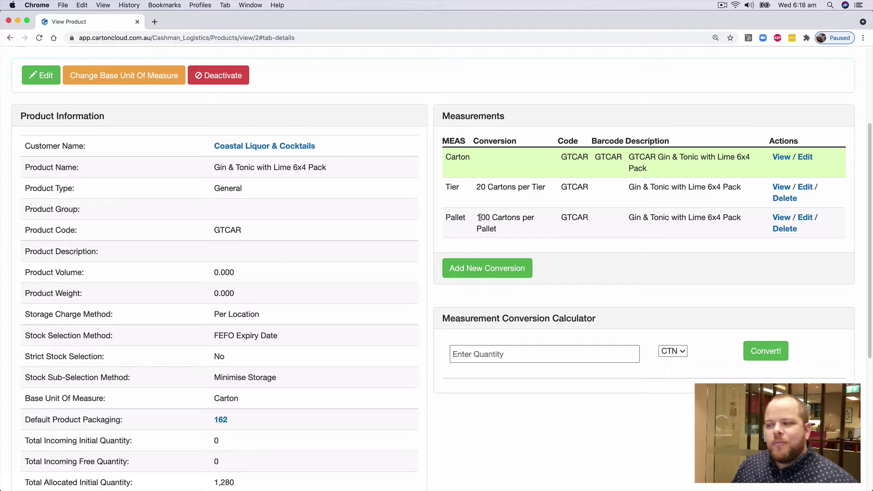
pyautogui.scroll(5, 501, 204)
pyautogui.click(536, 157)
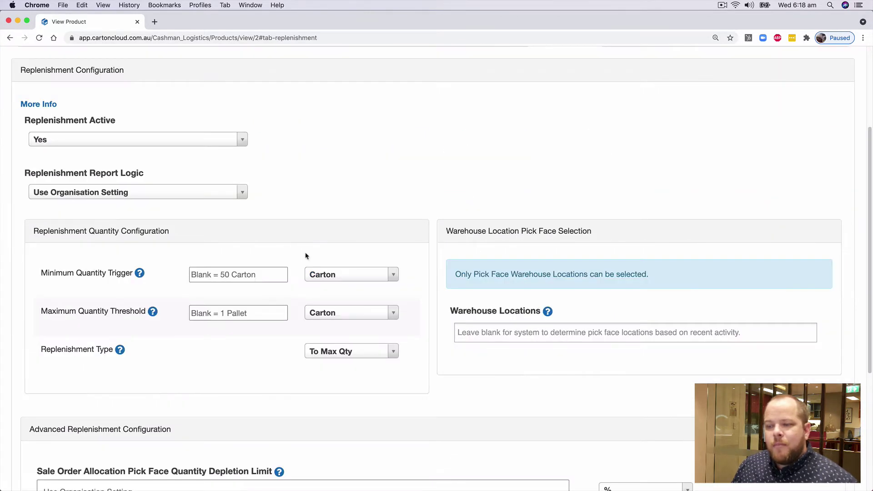
pyautogui.click(272, 272)
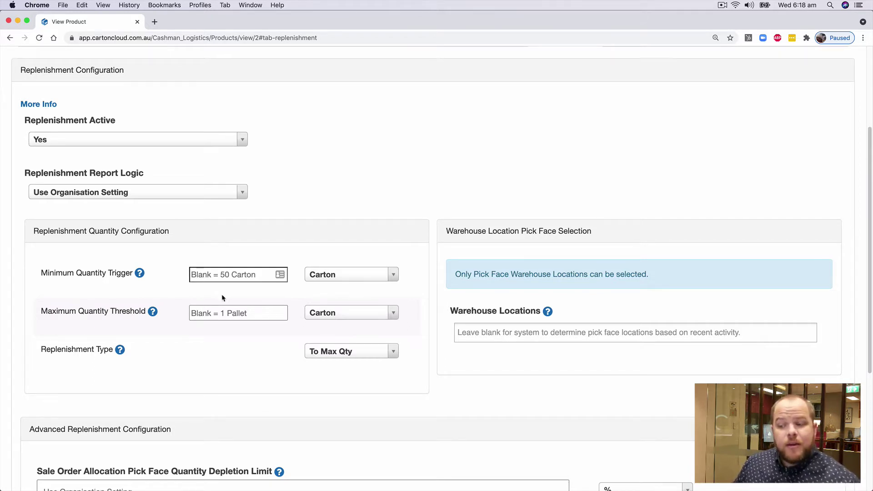
# Set the minimum quantity trigger to 20, keeping Carton as the unit.
pyautogui.click(215, 311)
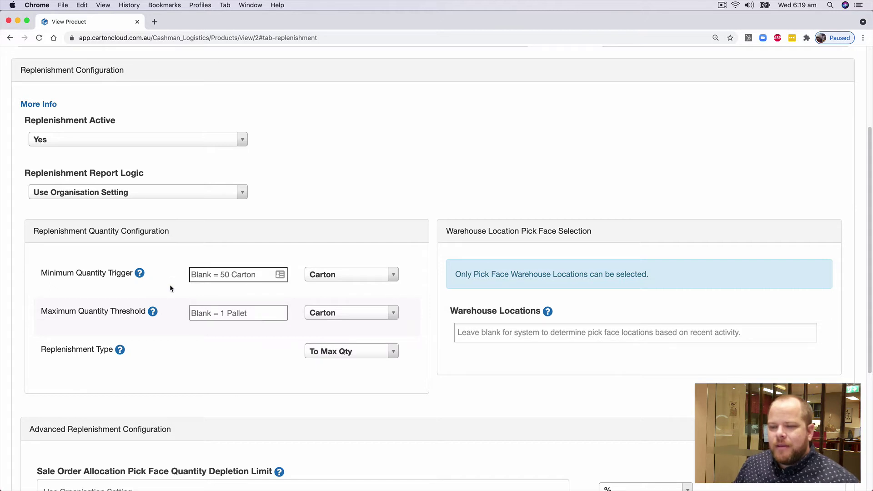
pyautogui.click(207, 276)
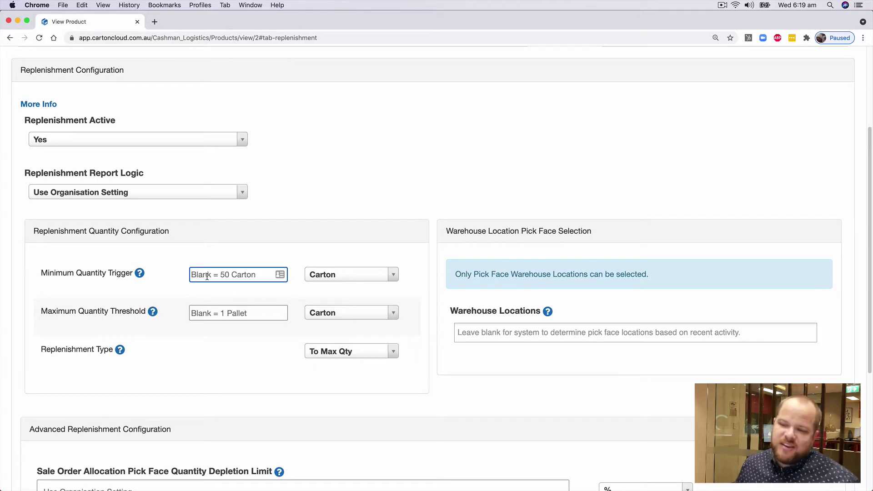
pyautogui.write('20')
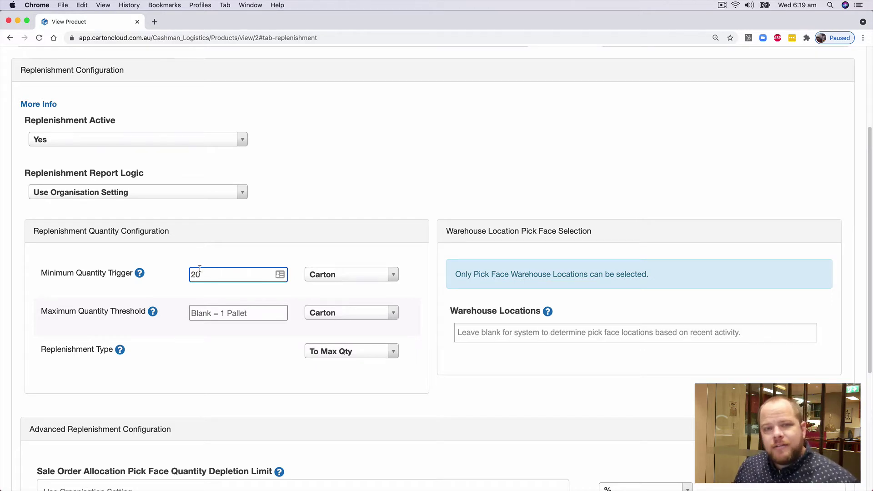
pyautogui.click(313, 277)
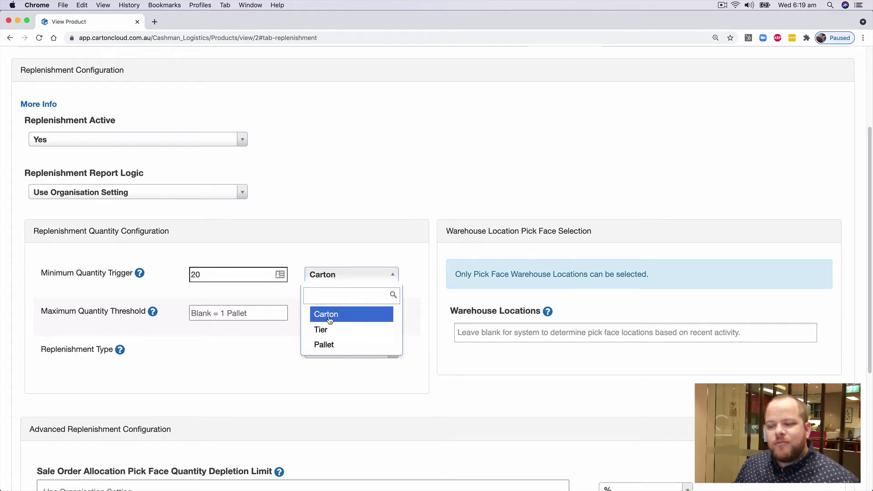
pyautogui.click(259, 260)
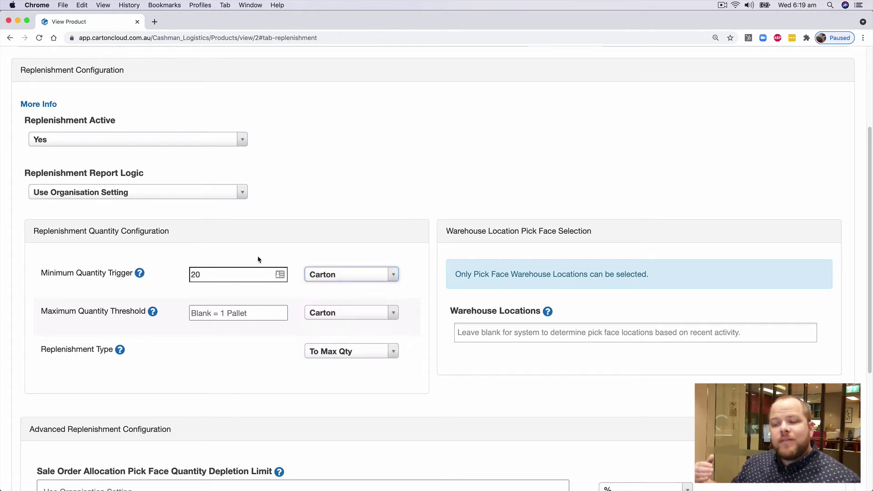
# Recheck the product's measurement conversions, then return to the replenishment settings.
pyautogui.scroll(3, 250, 250)
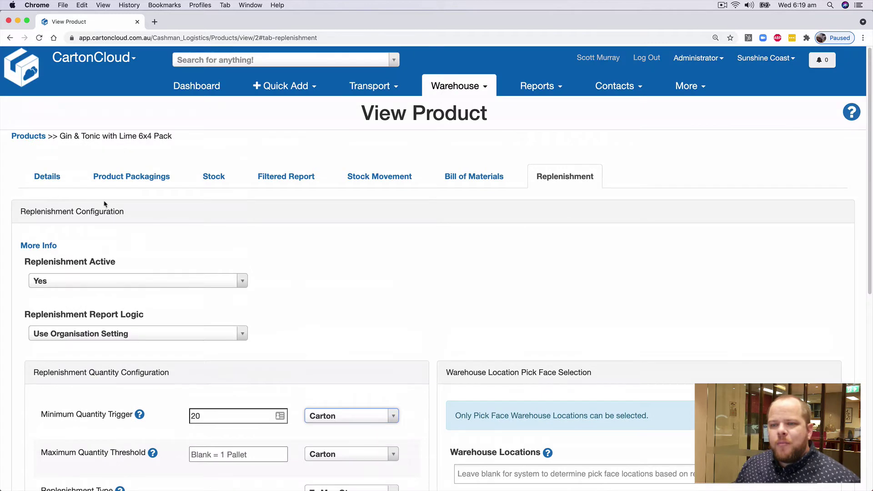
pyautogui.click(43, 180)
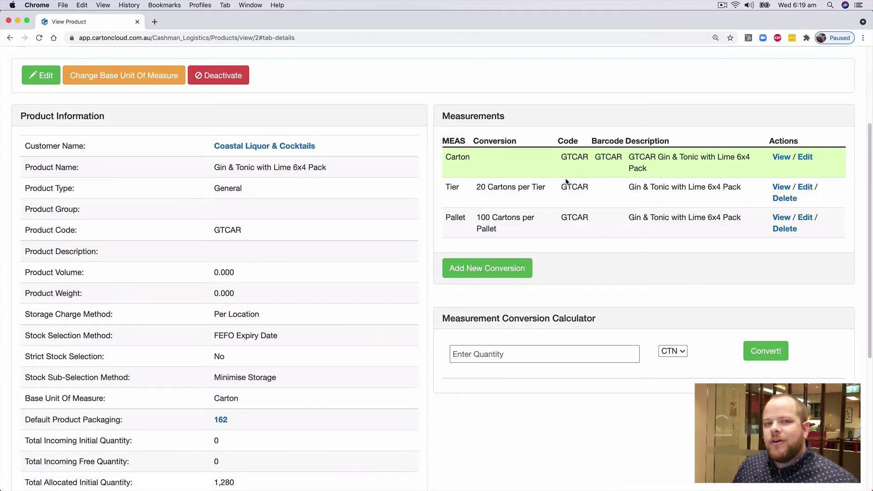
pyautogui.scroll(3, 564, 182)
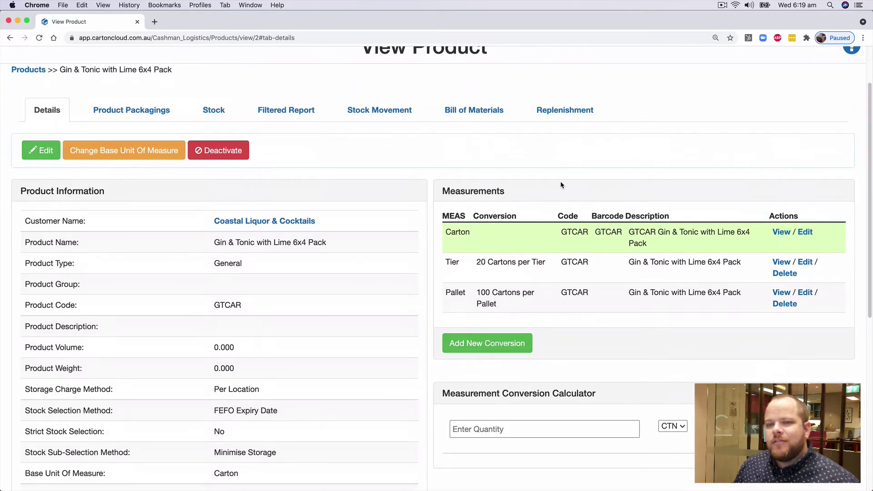
pyautogui.click(549, 116)
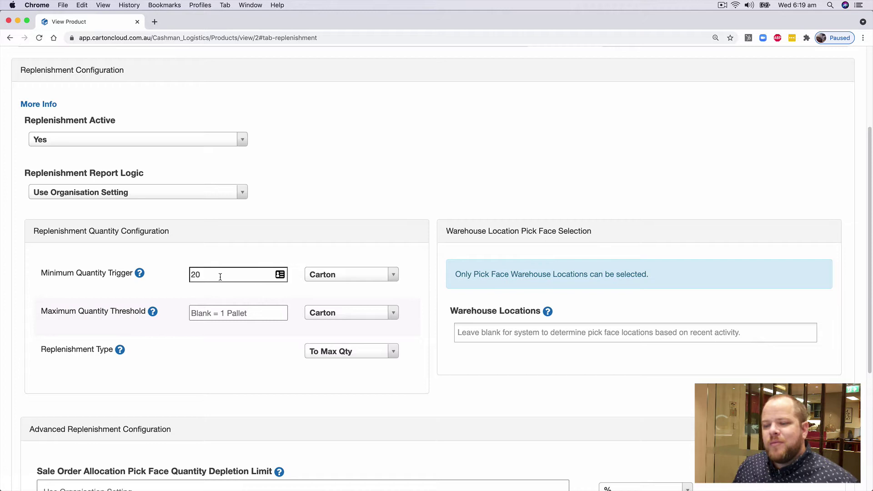
# Set the maximum quantity threshold unit to Pallet for a 1 Pallet maximum.
pyautogui.click(222, 313)
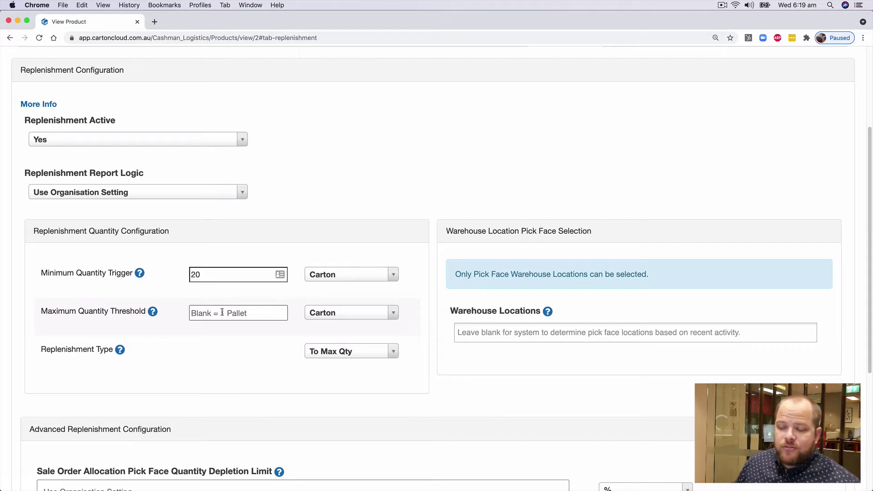
pyautogui.click(223, 313)
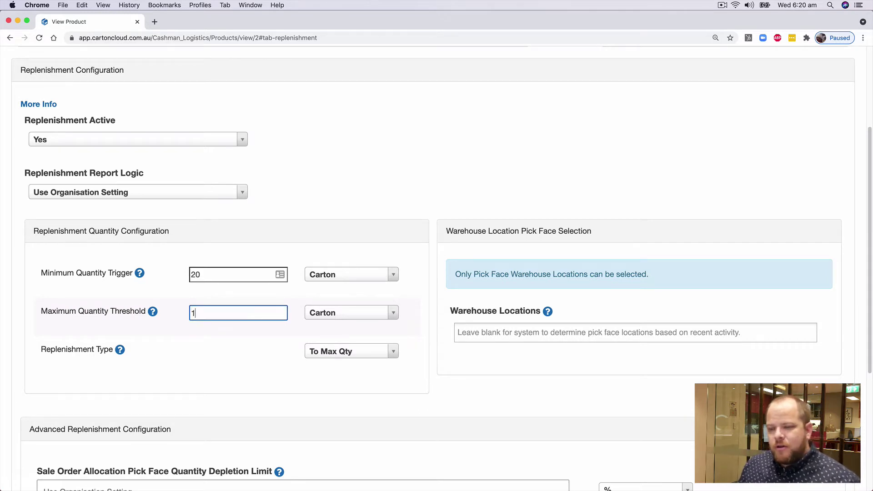
pyautogui.click(325, 314)
pyautogui.click(336, 383)
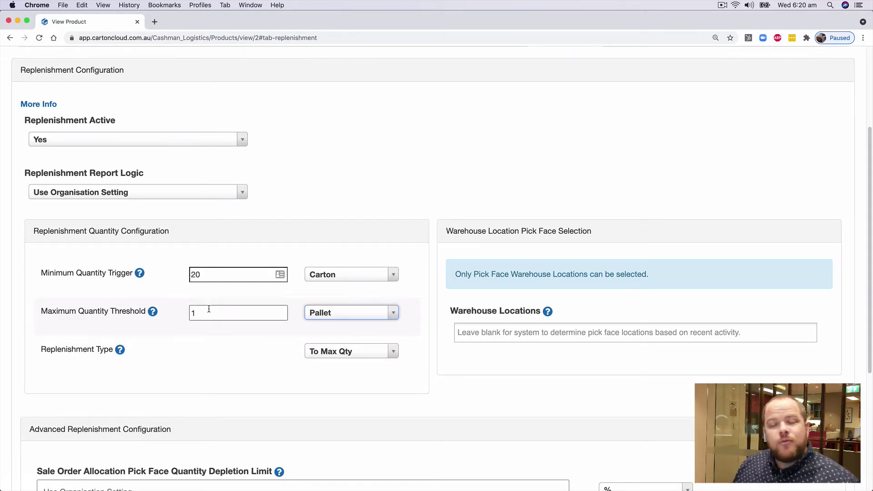
pyautogui.click(330, 351)
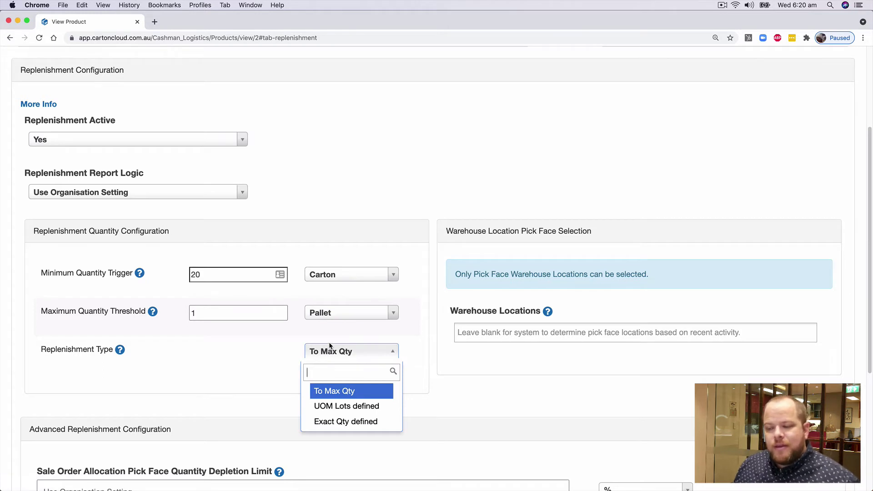
# Choose UOM Lots defined as the replenishment type with a replenishment quantity of 1 Tier.
pyautogui.click(341, 407)
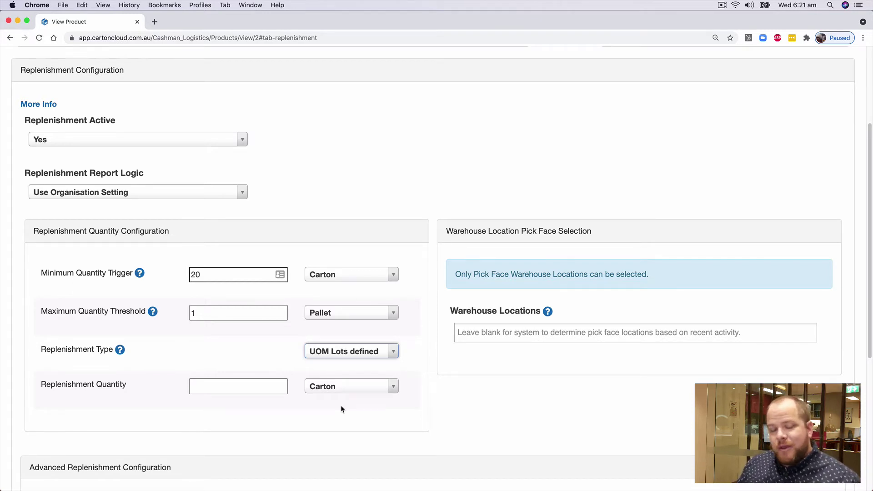
pyautogui.click(252, 382)
pyautogui.write('1')
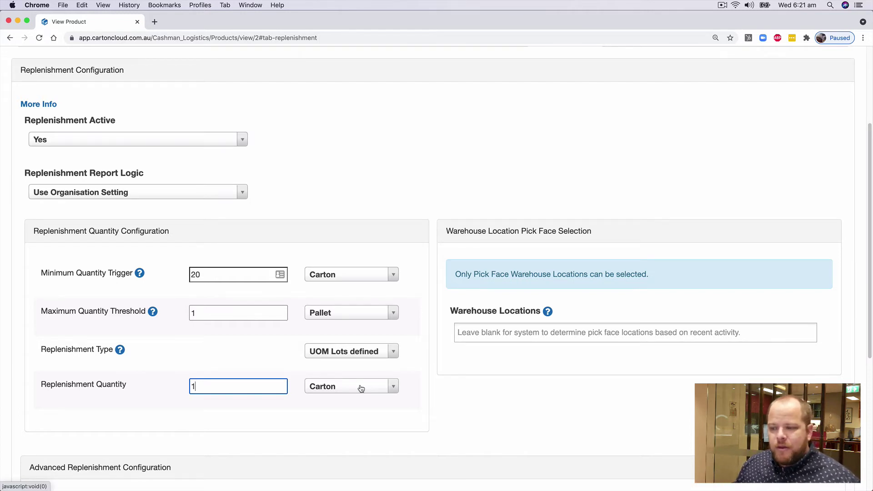
pyautogui.click(328, 390)
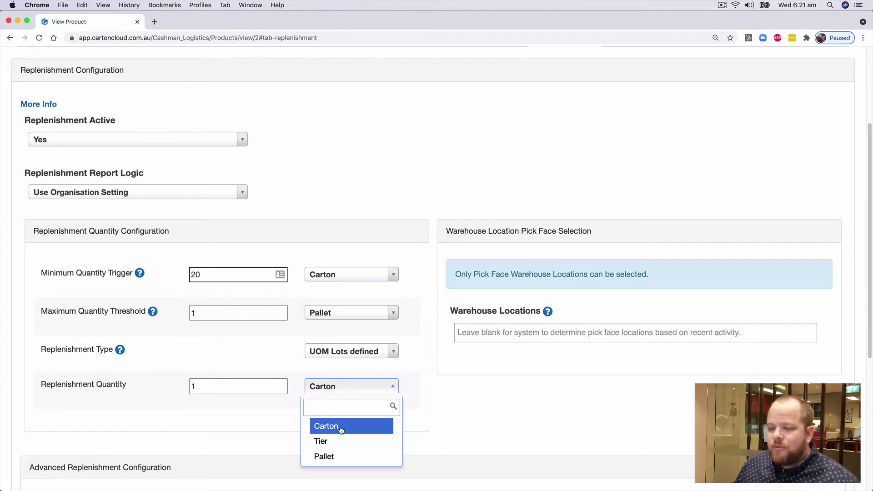
pyautogui.click(336, 442)
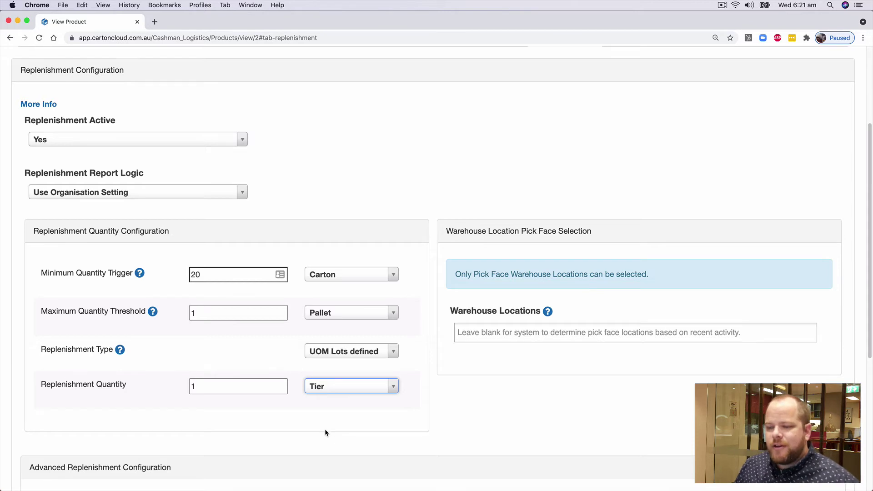
pyautogui.click(326, 356)
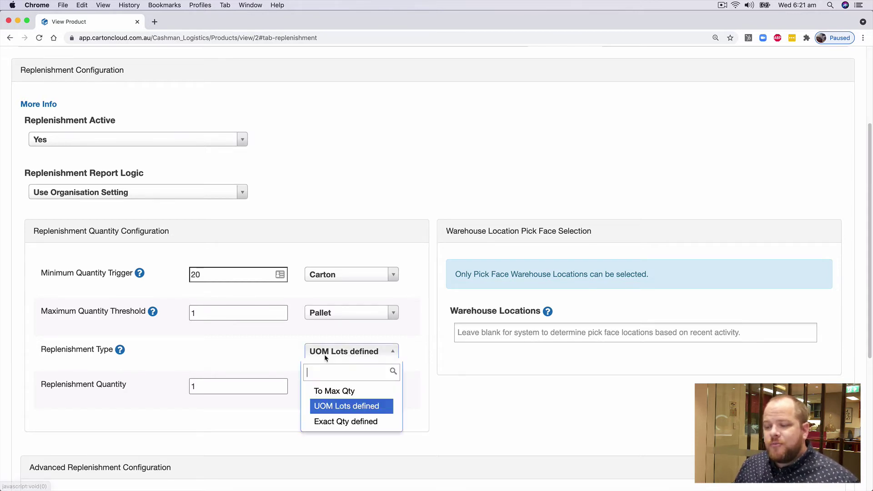
# Switch the replenishment type to Exact Qty defined with a 1 Pallet replenishment quantity.
pyautogui.click(344, 421)
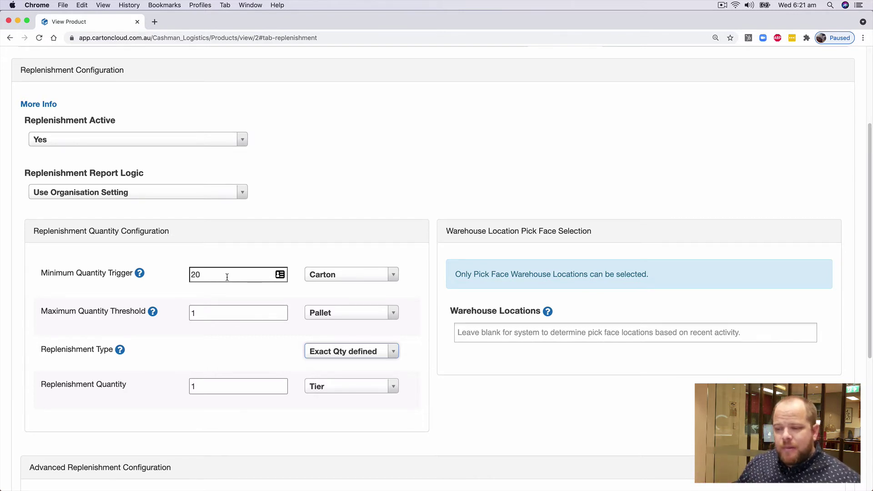
pyautogui.click(346, 386)
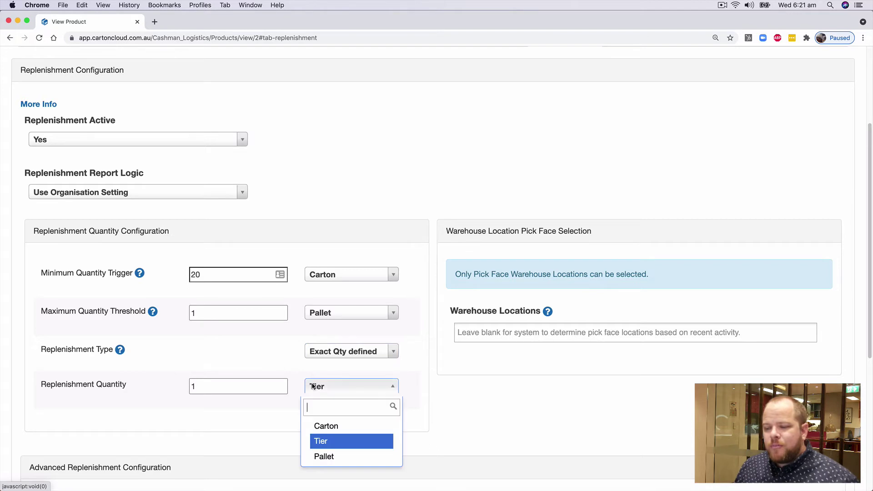
pyautogui.click(329, 458)
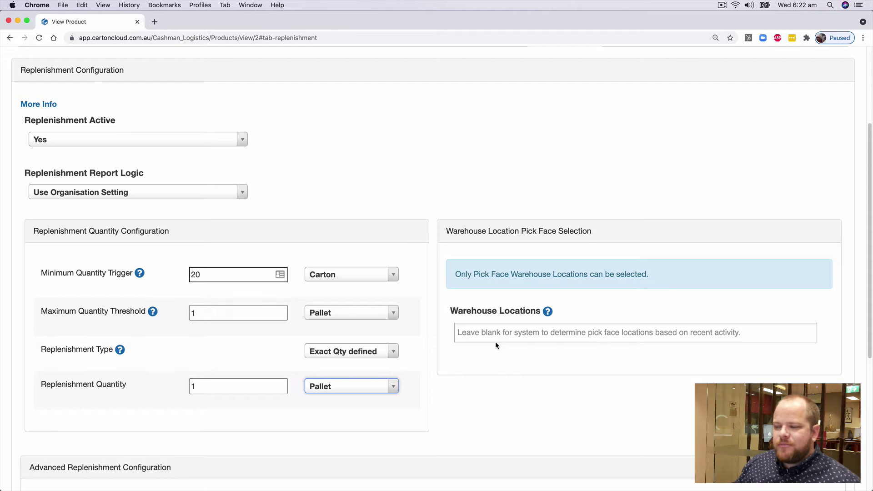
# Search for B-01-01-01 and add it as the pick face warehouse location.
pyautogui.click(486, 334)
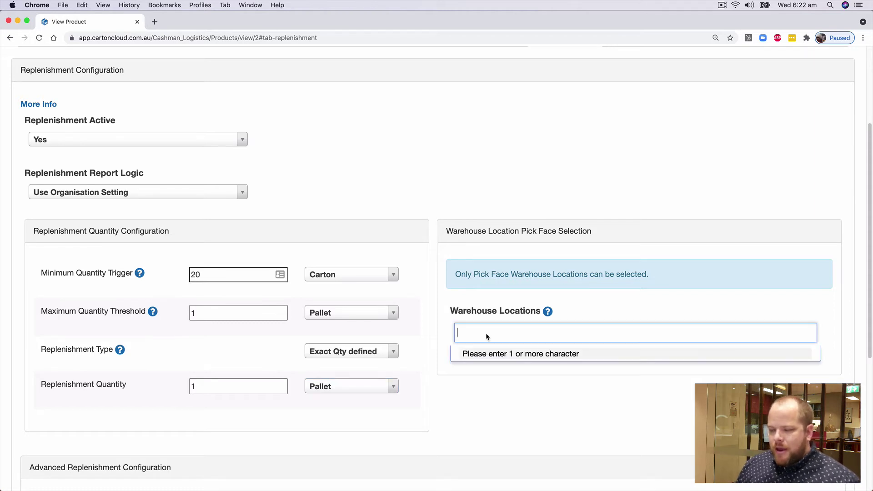
pyautogui.write('B-01')
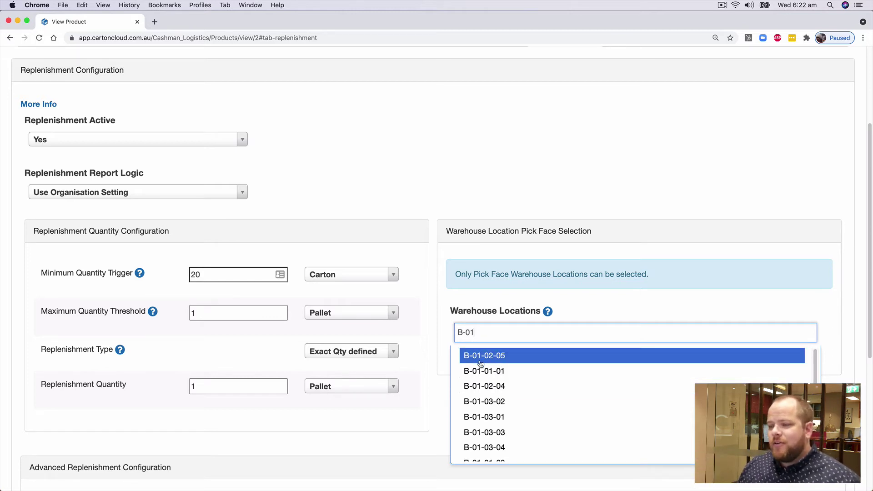
pyautogui.write('-01-01')
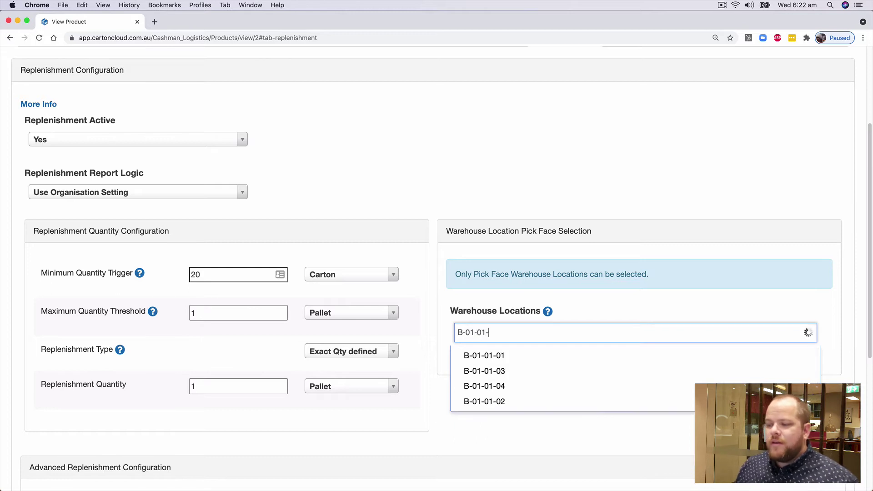
pyautogui.click(471, 357)
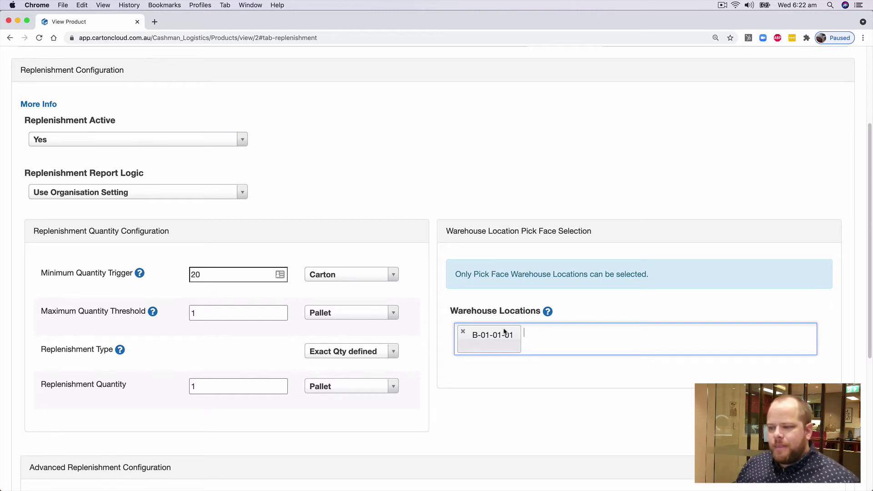
# Change the replenishment type to To Max Qty.
pyautogui.scroll(-3, 378, 358)
pyautogui.click(336, 303)
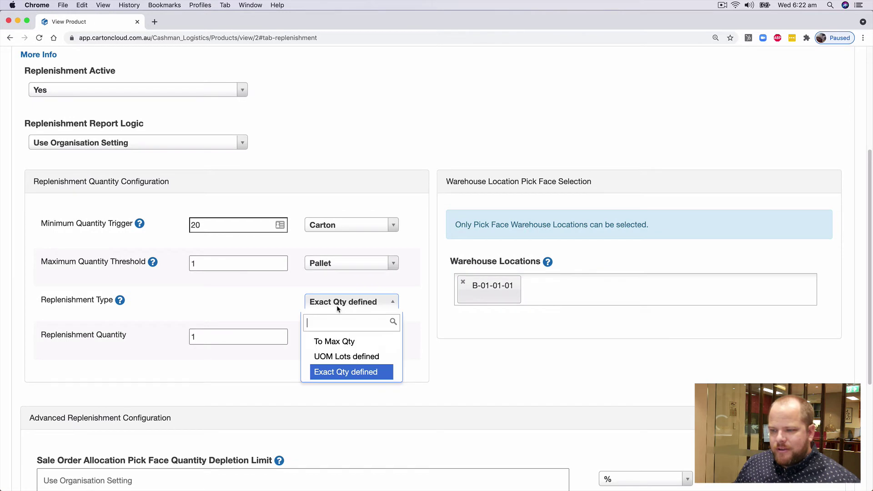
pyautogui.click(339, 342)
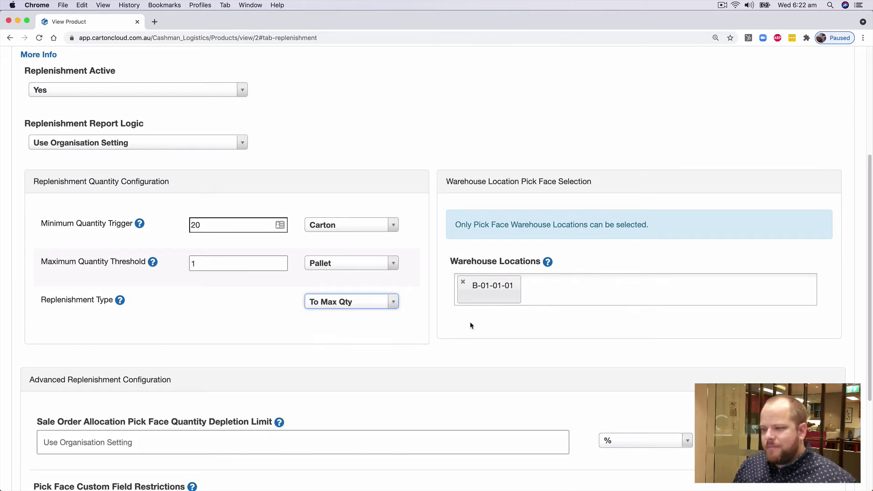
pyautogui.click(537, 292)
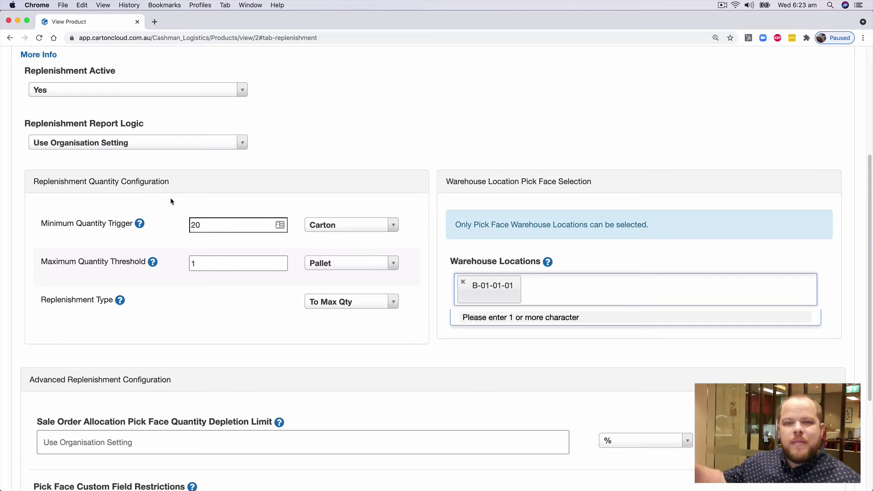
# Remove the B-01-01-01 location tag and type B-01-01-01 into the location search again.
pyautogui.click(463, 282)
pyautogui.click(312, 319)
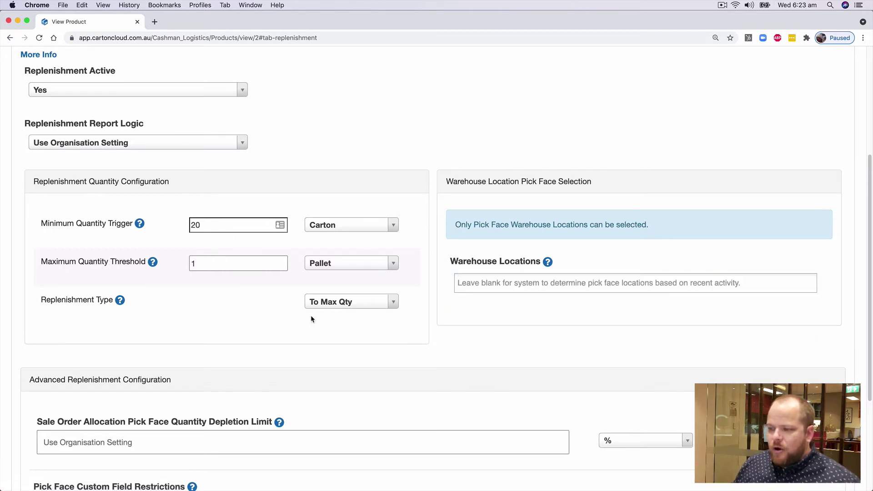
pyautogui.click(459, 283)
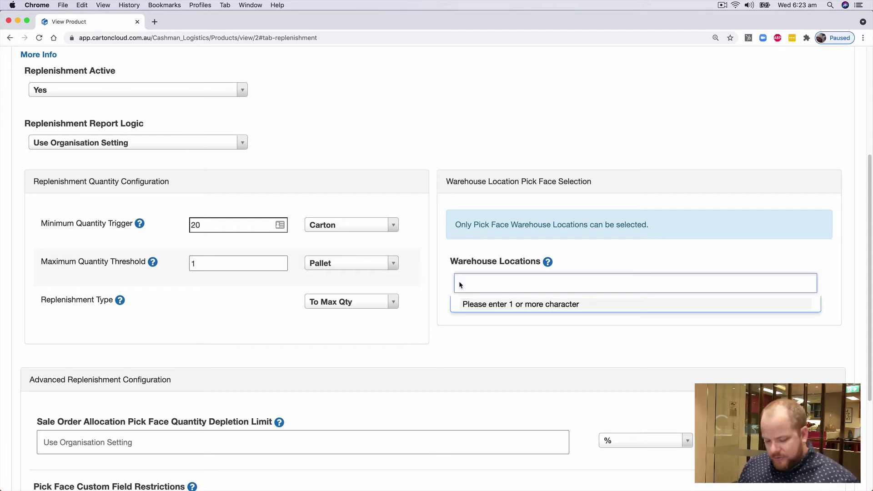
pyautogui.write('B-01-01-01')
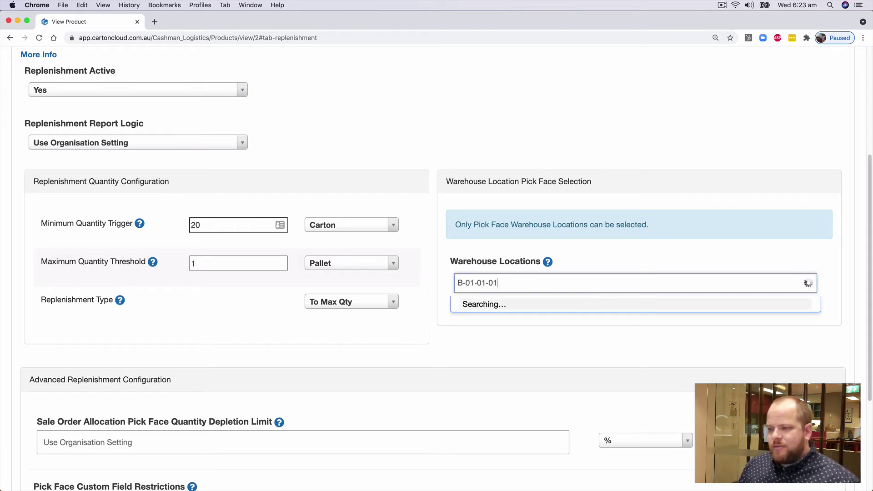
# Re-add B-01-01-01 and set the pick face quantity depletion limit to 1 Tier.
pyautogui.click(483, 305)
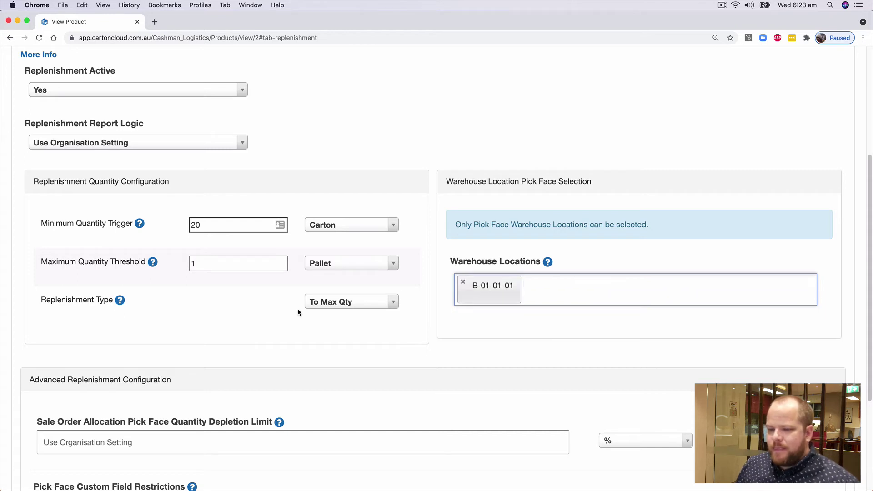
pyautogui.scroll(-5, 298, 312)
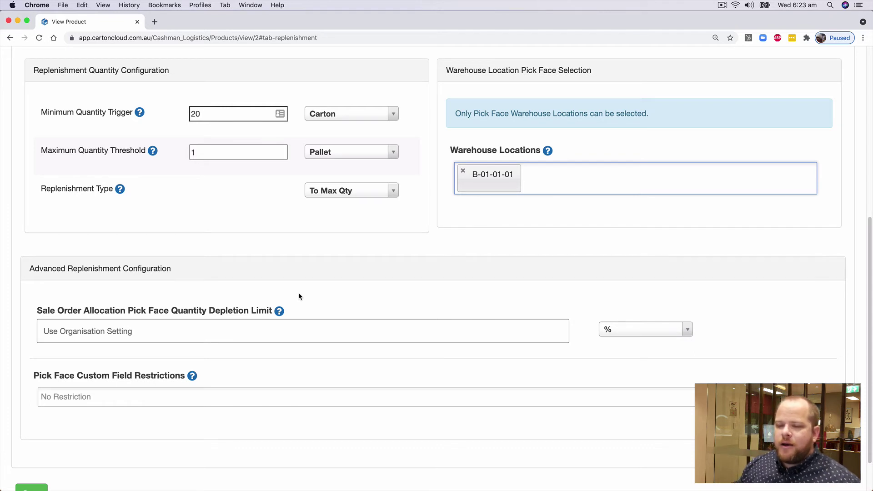
pyautogui.click(184, 327)
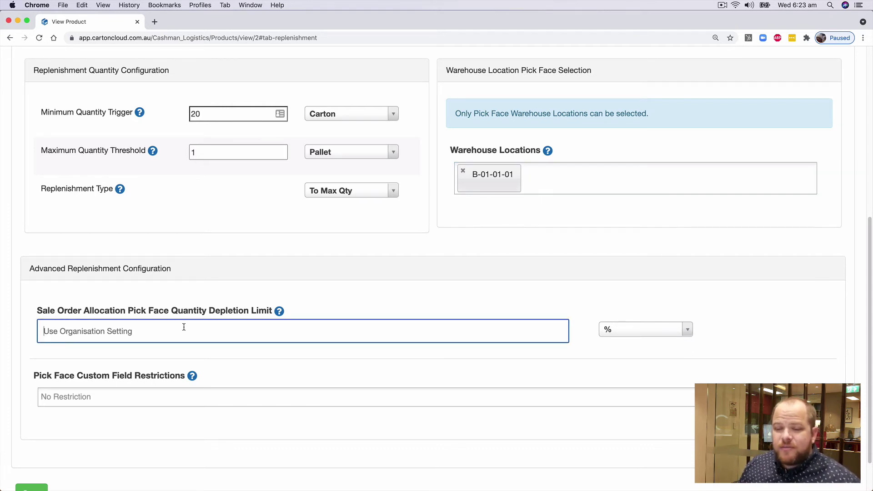
pyautogui.write('50')
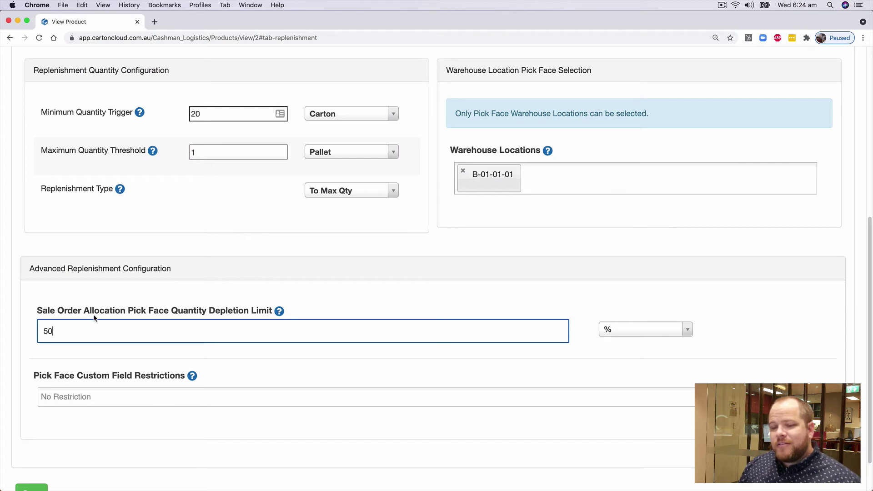
pyautogui.press('BackSpace')
pyautogui.press('BackSpace')
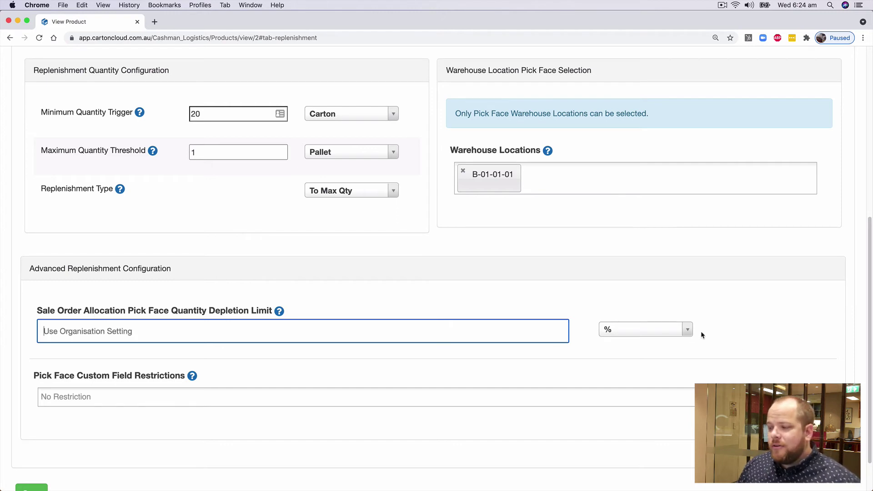
pyautogui.click(685, 331)
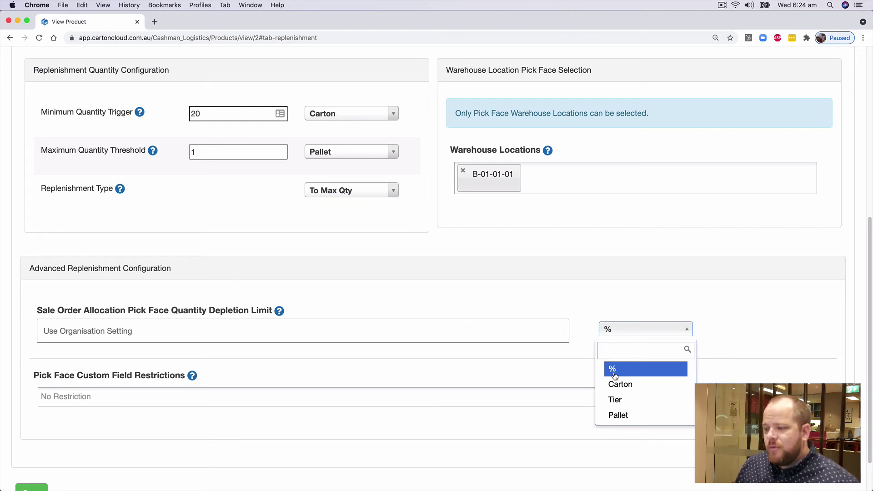
pyautogui.click(615, 400)
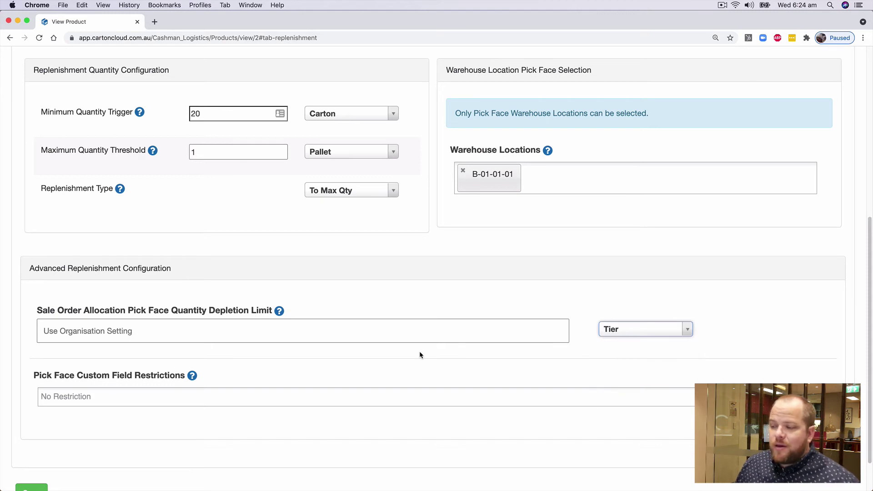
pyautogui.click(87, 332)
pyautogui.write('1')
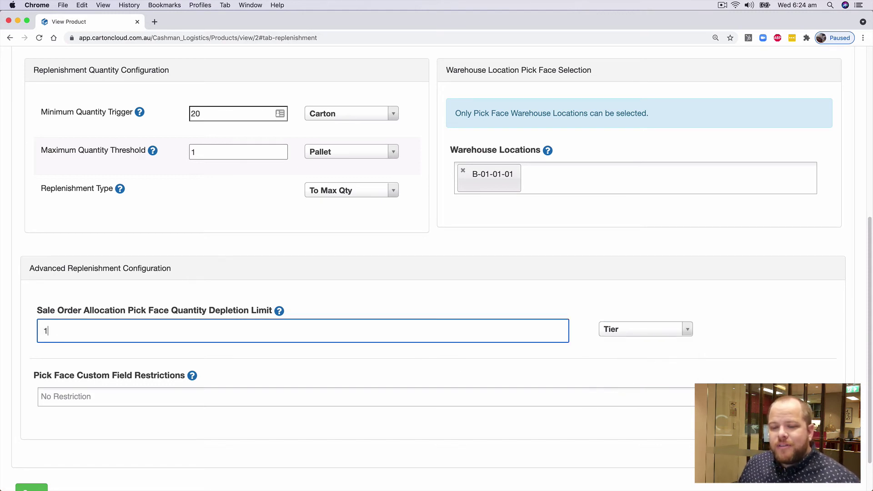
# Add then remove the Expiry Date and Batch Number restrictions, and save the replenishment settings.
pyautogui.click(90, 396)
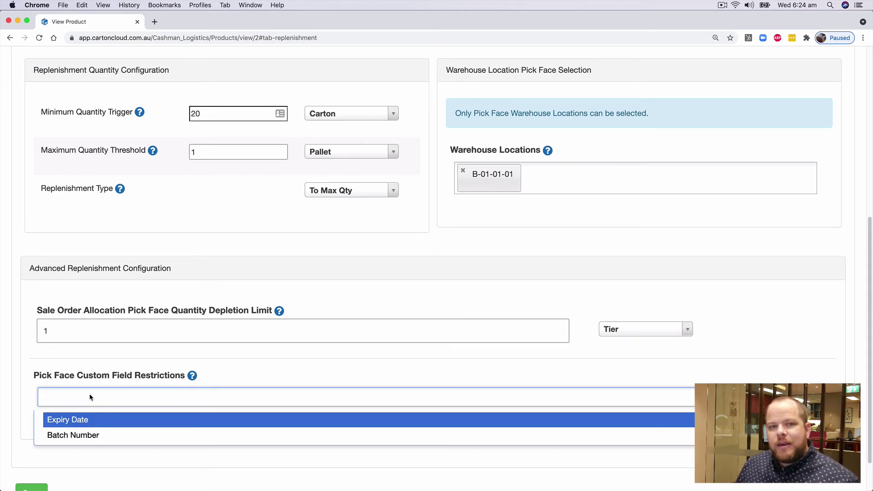
pyautogui.click(99, 423)
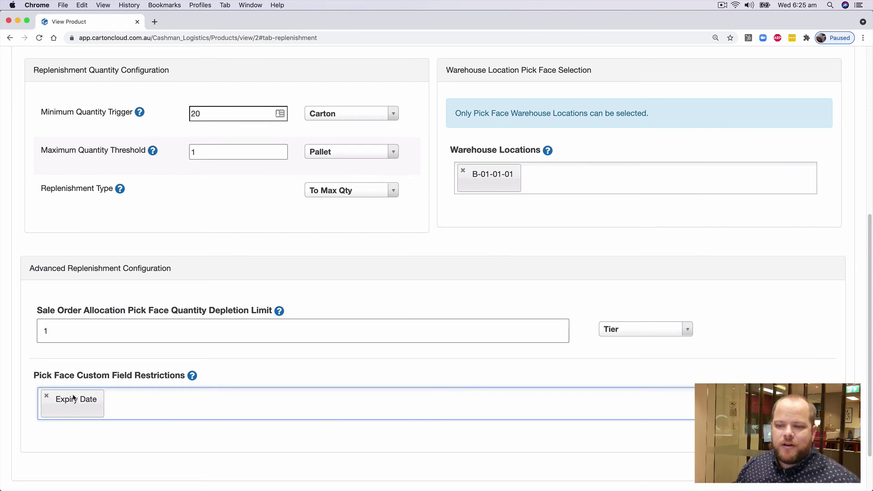
pyautogui.click(118, 400)
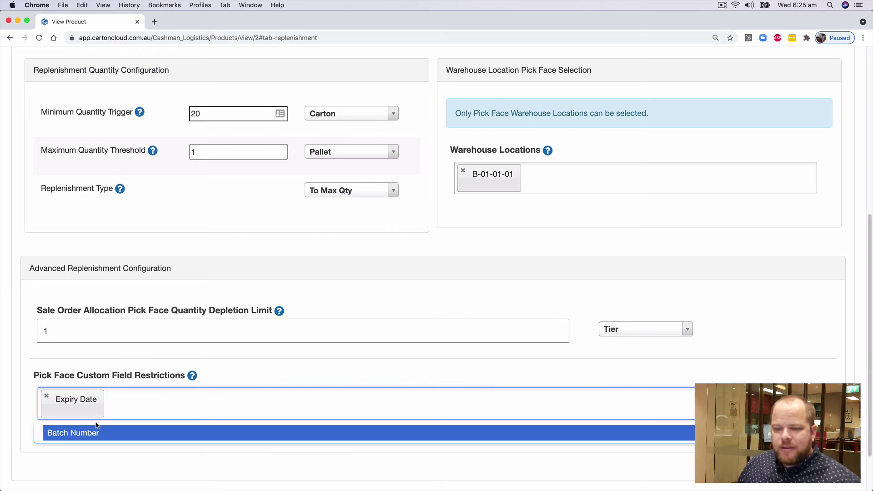
pyautogui.click(89, 434)
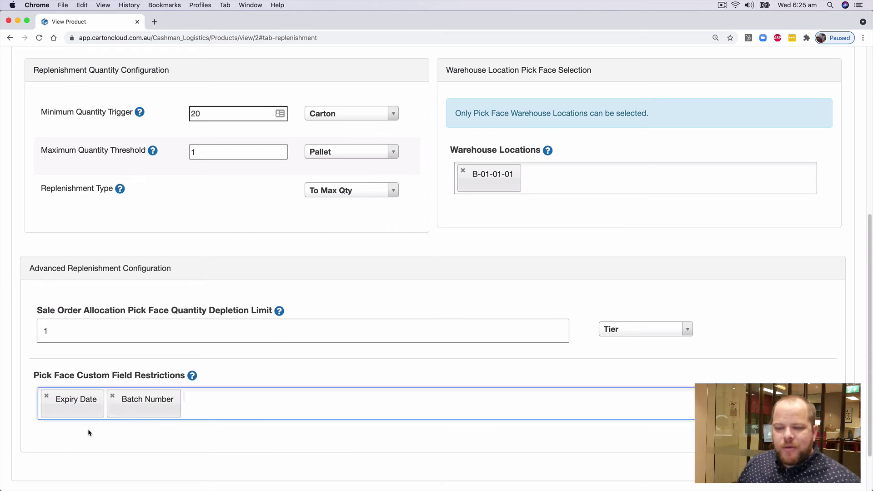
pyautogui.click(112, 397)
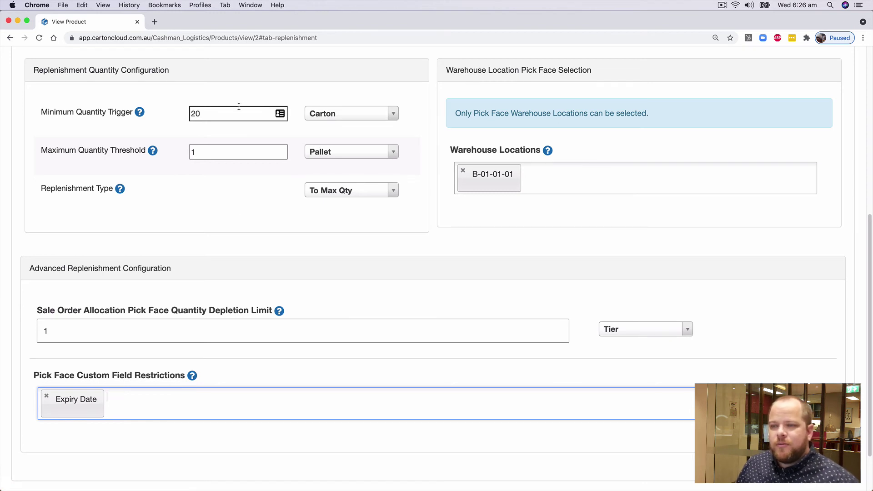
pyautogui.click(46, 396)
pyautogui.scroll(-2, 214, 353)
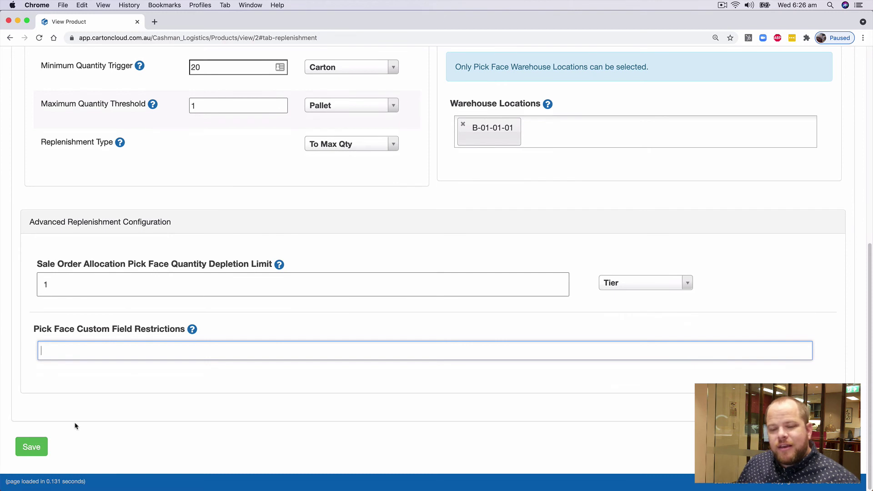
pyautogui.click(31, 447)
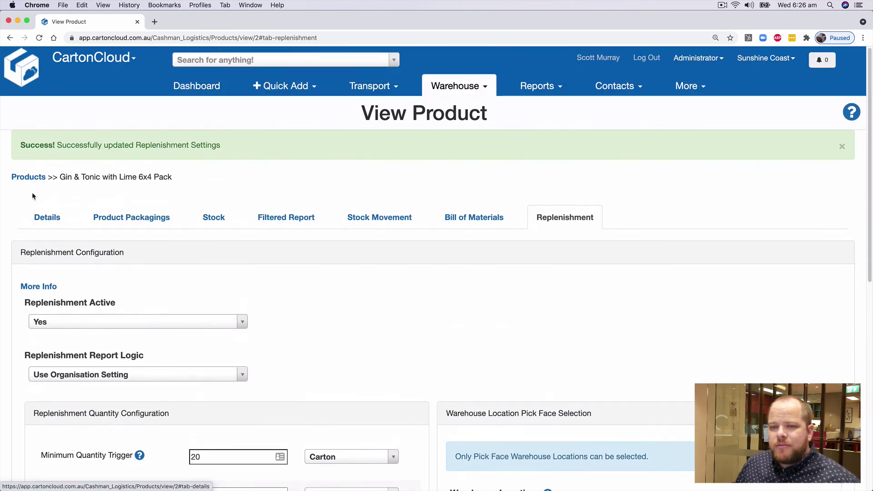
# Export replenishment settings for all products from the products list.
pyautogui.click(29, 176)
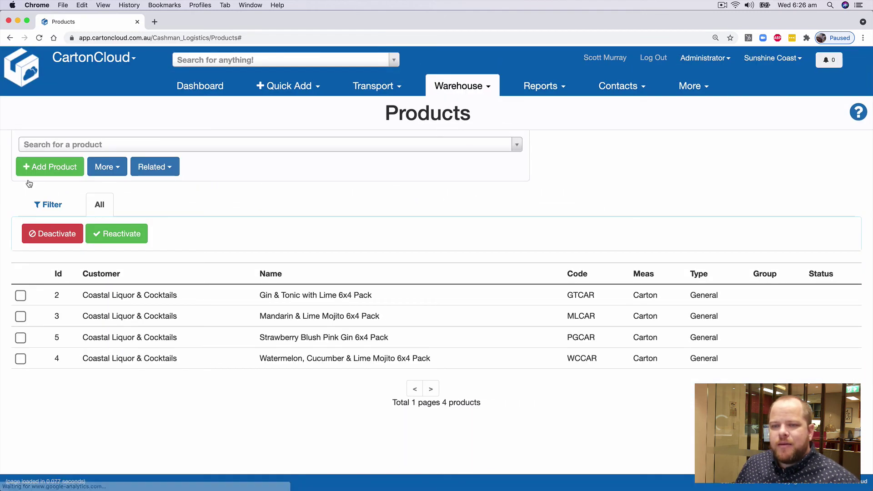
pyautogui.click(97, 171)
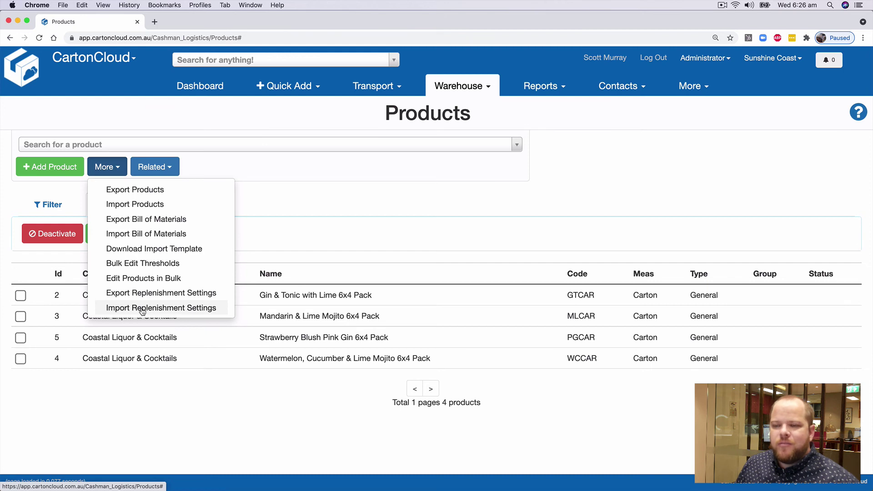
pyautogui.click(140, 294)
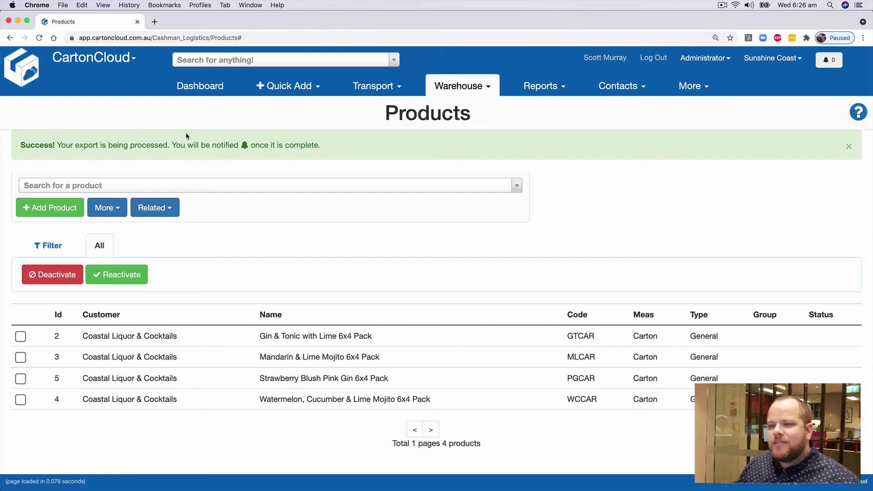
# Download the finished export from notifications and open the .xls spreadsheet.
pyautogui.click(827, 62)
pyautogui.click(696, 112)
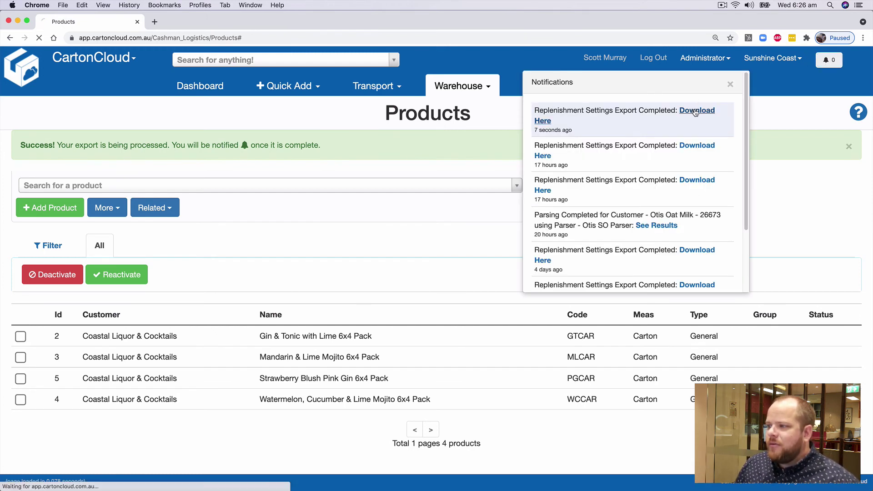
pyautogui.click(41, 485)
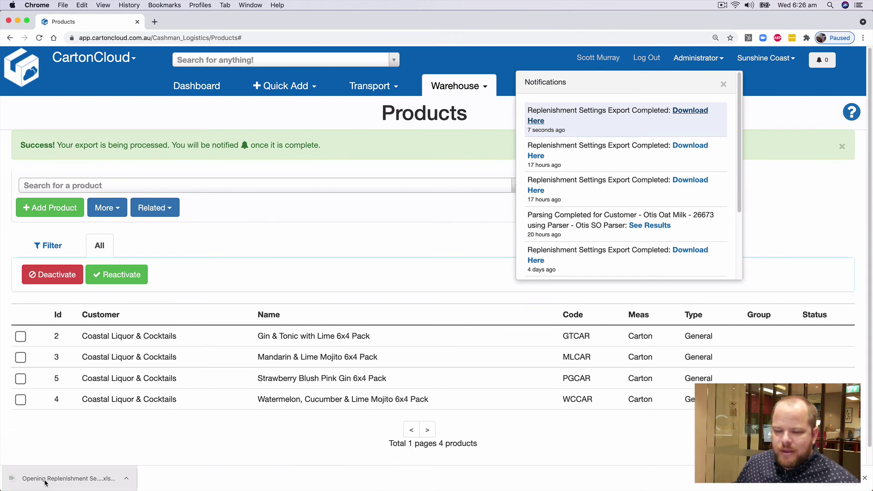
# Bring the Replenishment Settings (1).xls export forward and check the Customer column's filter options.
pyautogui.click(697, 110)
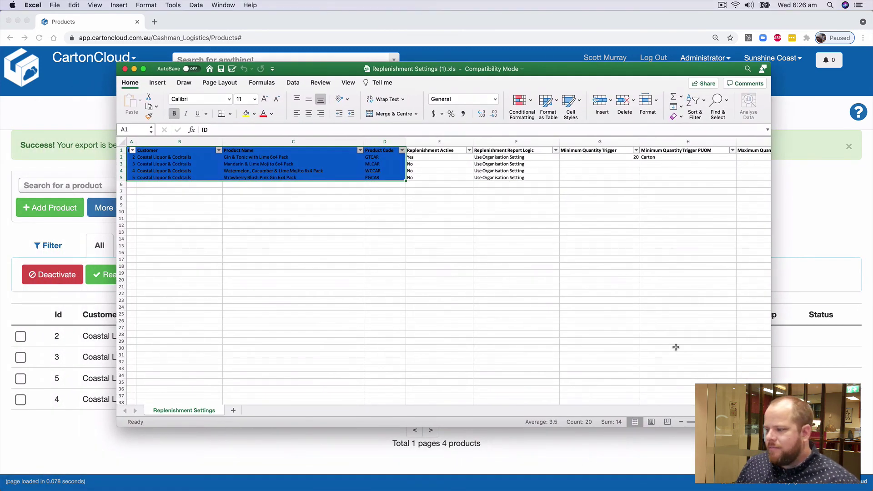
pyautogui.scroll(2, 278, 188)
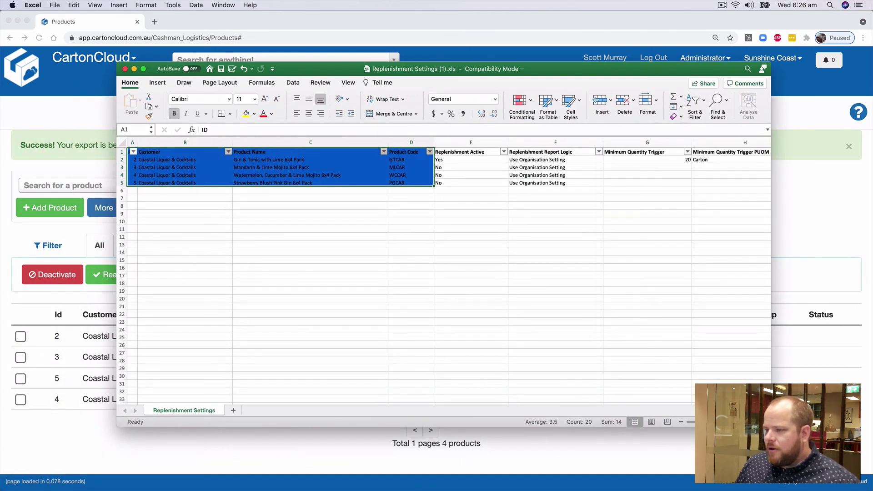
pyautogui.click(278, 188)
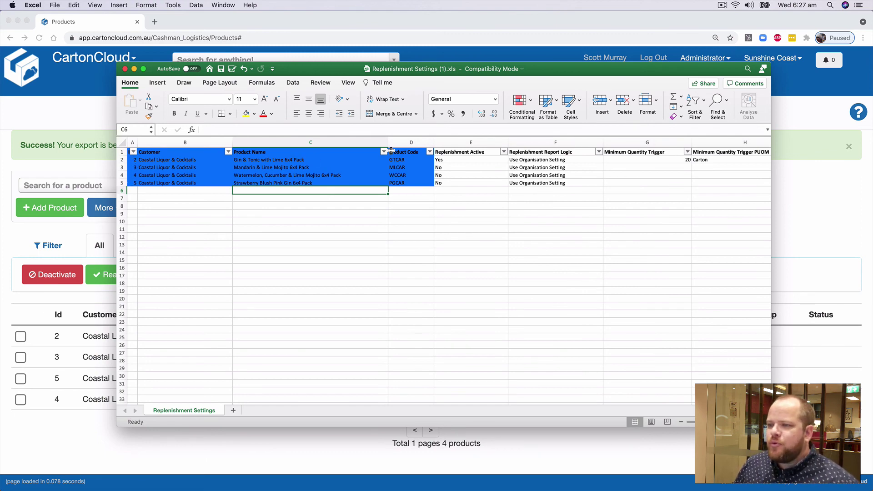
pyautogui.click(228, 152)
pyautogui.click(462, 288)
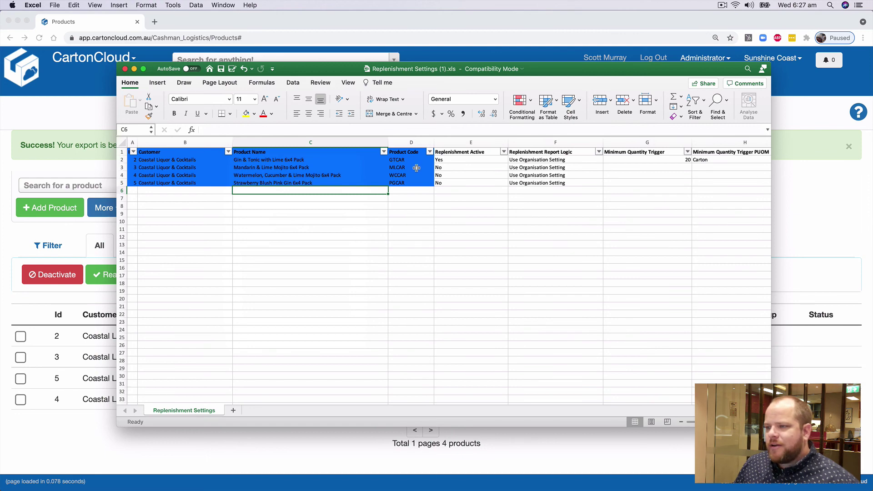
# Check Gin & Tonic's 20 Carton trigger, 1 Pallet threshold and To Max Qty replenishment type.
pyautogui.hscroll(1, 446, 178)
pyautogui.hscroll(2, 446, 177)
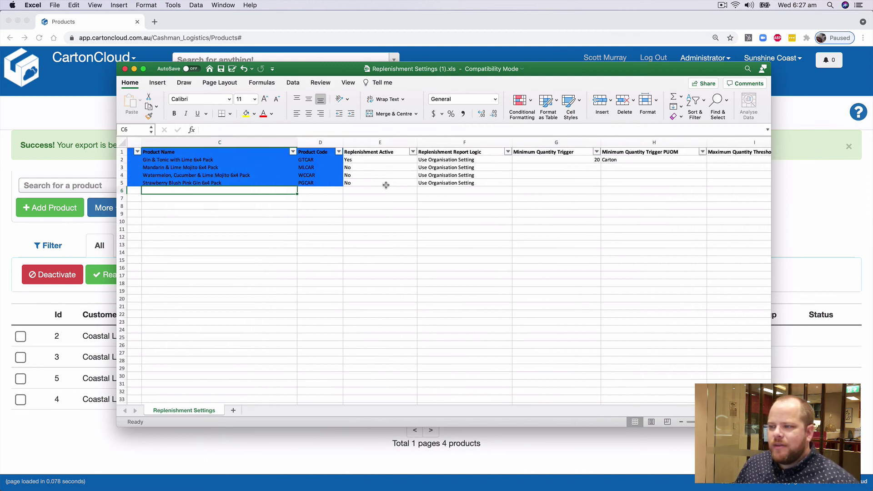
pyautogui.hscroll(2, 386, 185)
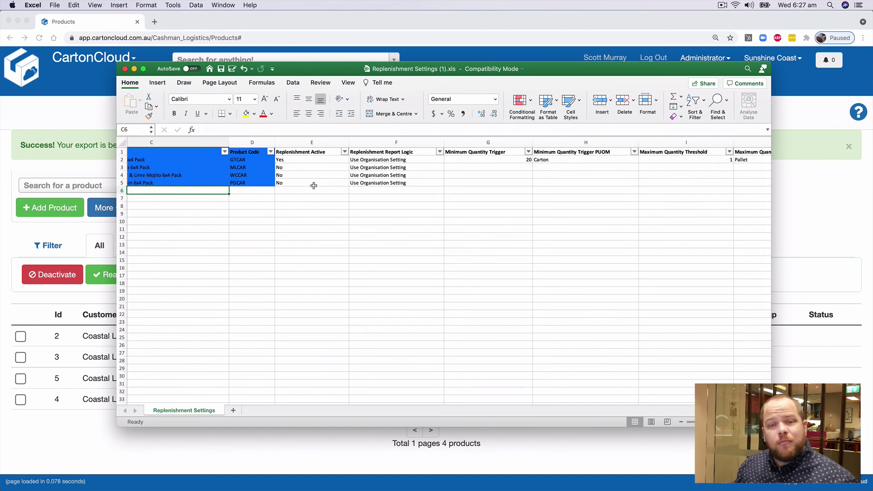
pyautogui.hscroll(5, 348, 176)
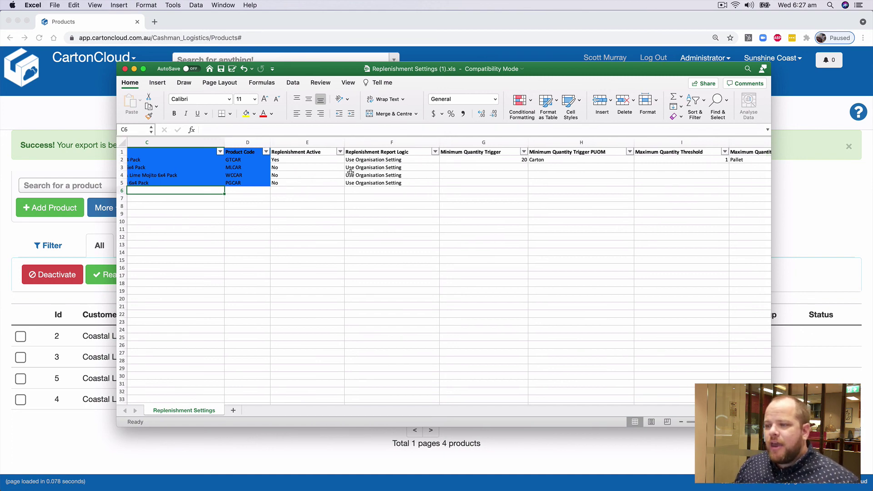
pyautogui.hscroll(2, 351, 174)
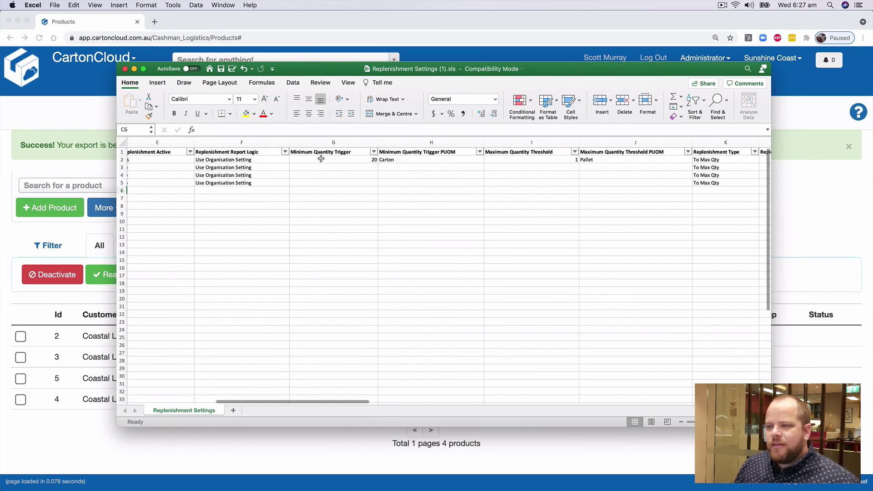
pyautogui.click(321, 159)
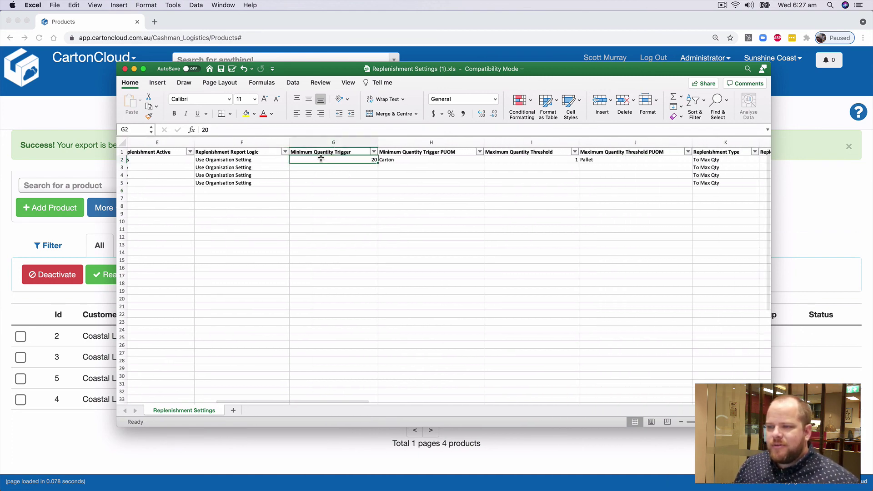
pyautogui.click(409, 160)
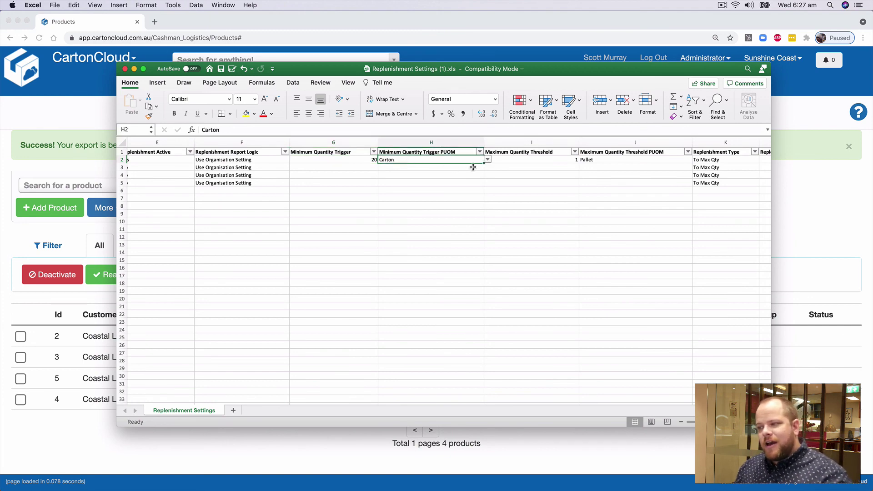
pyautogui.click(526, 160)
pyautogui.click(589, 159)
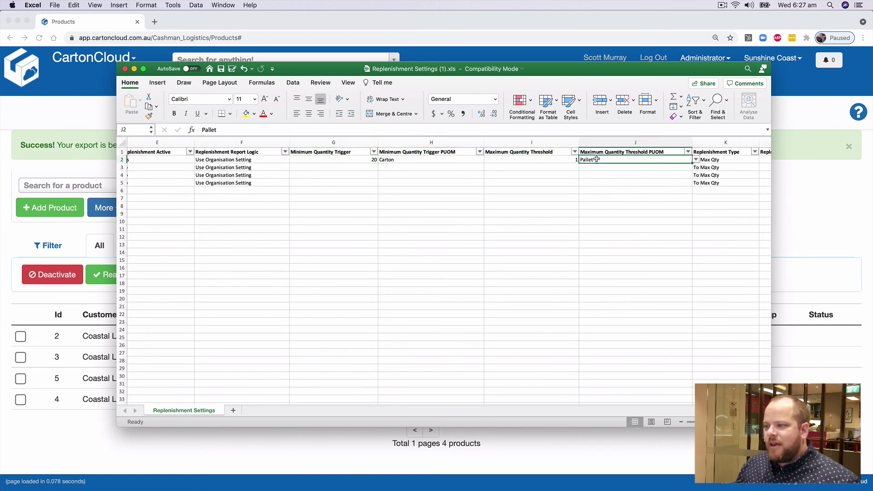
pyautogui.hscroll(4, 482, 185)
pyautogui.hscroll(2, 482, 185)
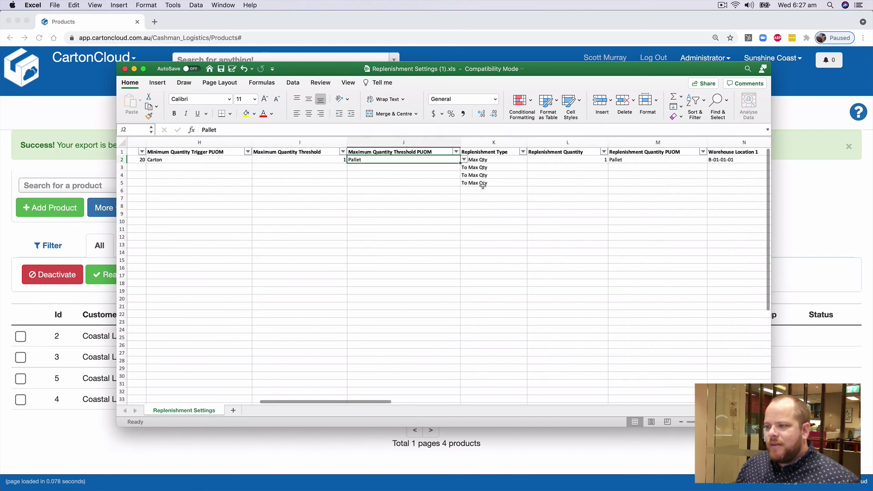
pyautogui.click(486, 175)
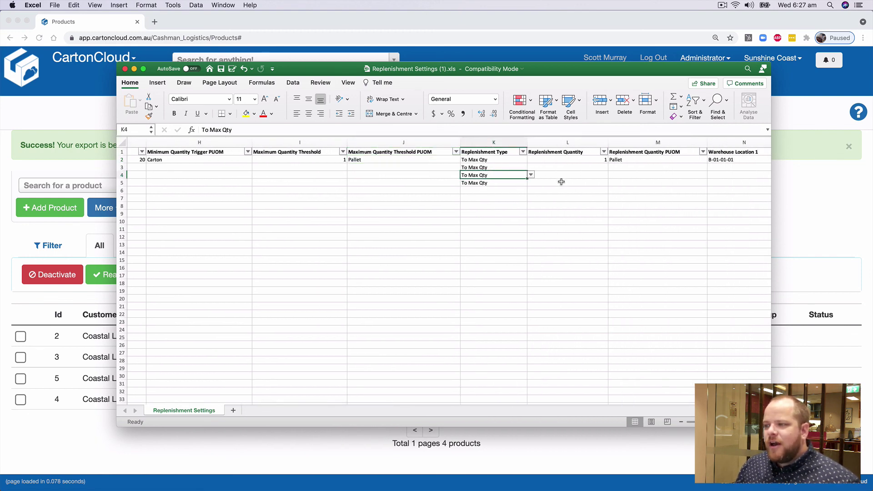
# Scroll through the remaining columns to the end, then drag back to column A.
pyautogui.hscroll(3, 561, 182)
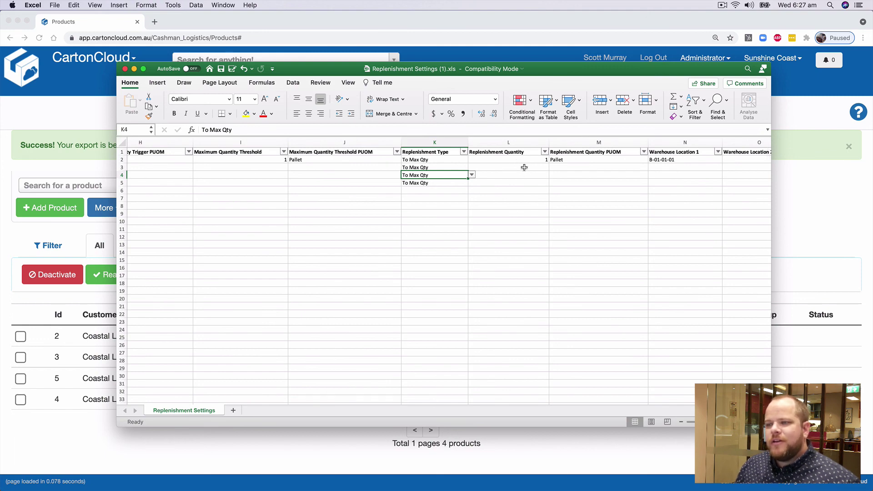
pyautogui.hscroll(5, 524, 168)
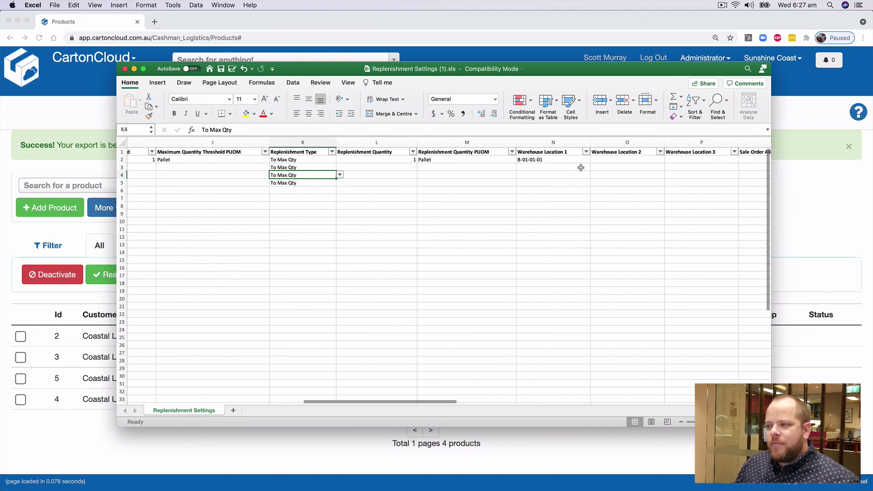
pyautogui.hscroll(5, 566, 163)
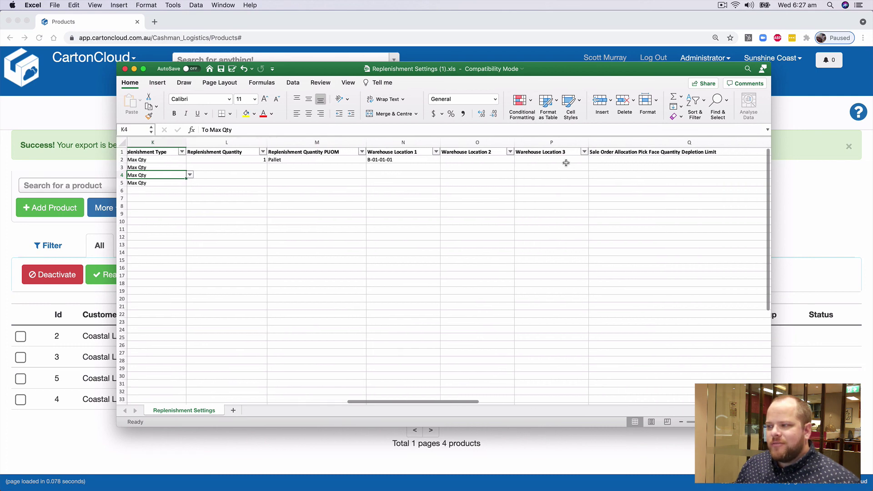
pyautogui.hscroll(6, 473, 162)
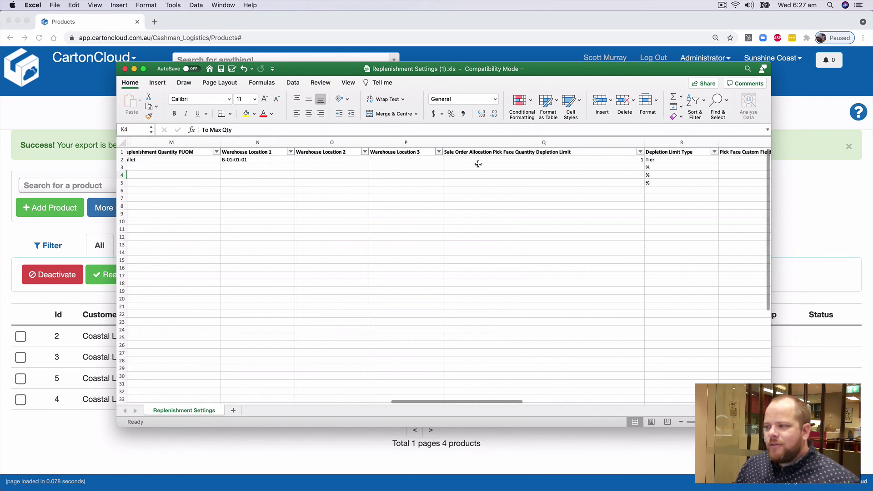
pyautogui.hscroll(6, 479, 164)
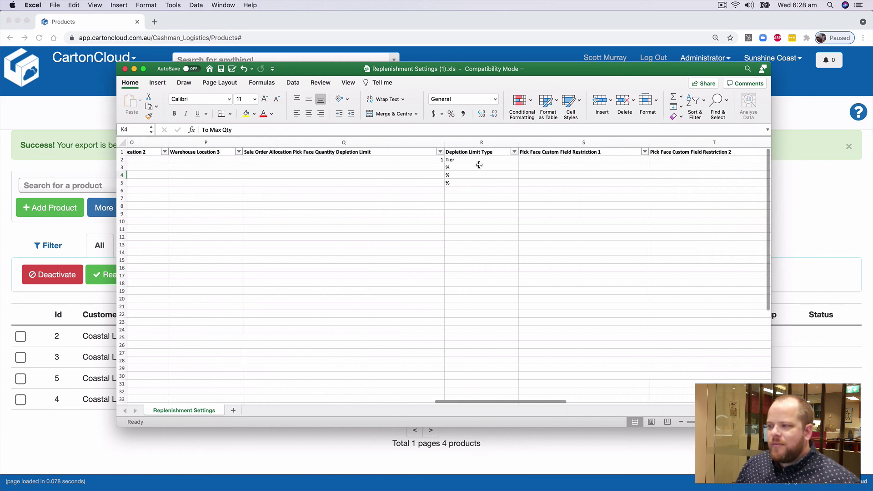
pyautogui.hscroll(3, 480, 165)
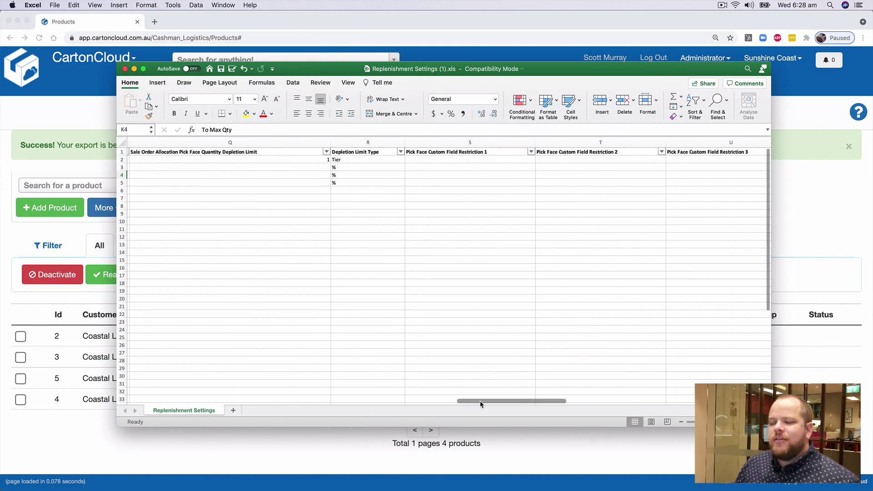
pyautogui.moveTo(481, 402); pyautogui.dragTo(173, 405)
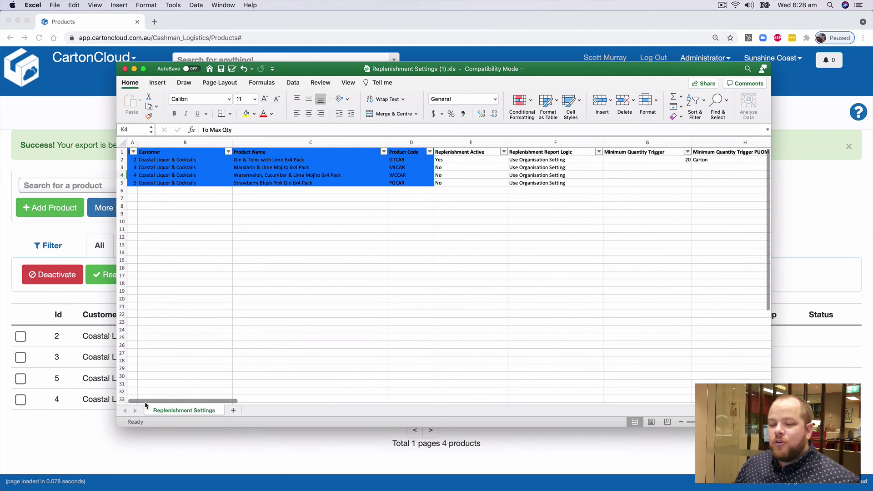
# Return to CartonCloud's Products page and show More actions, including Import Replenishment Settings.
pyautogui.click(71, 435)
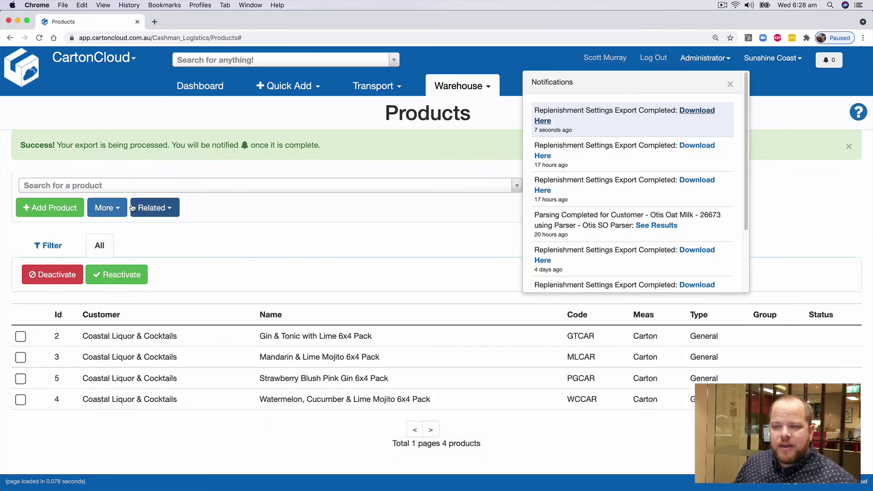
pyautogui.click(117, 209)
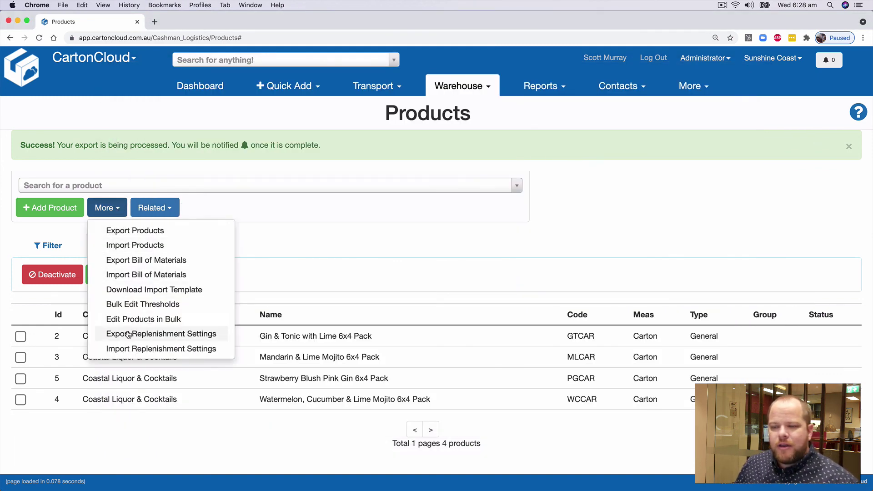